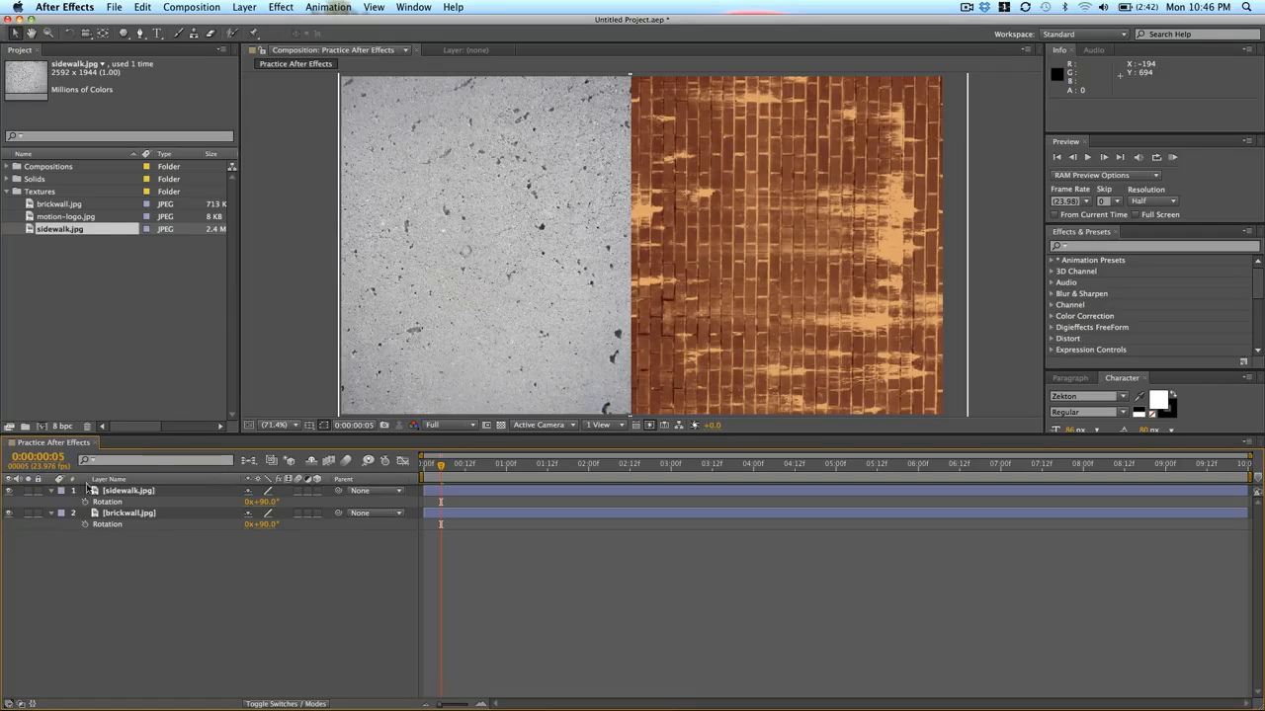
Expand the sidewalk.jpg layer to view all its Transform properties, and collapse it again
click(52, 492)
click(53, 492)
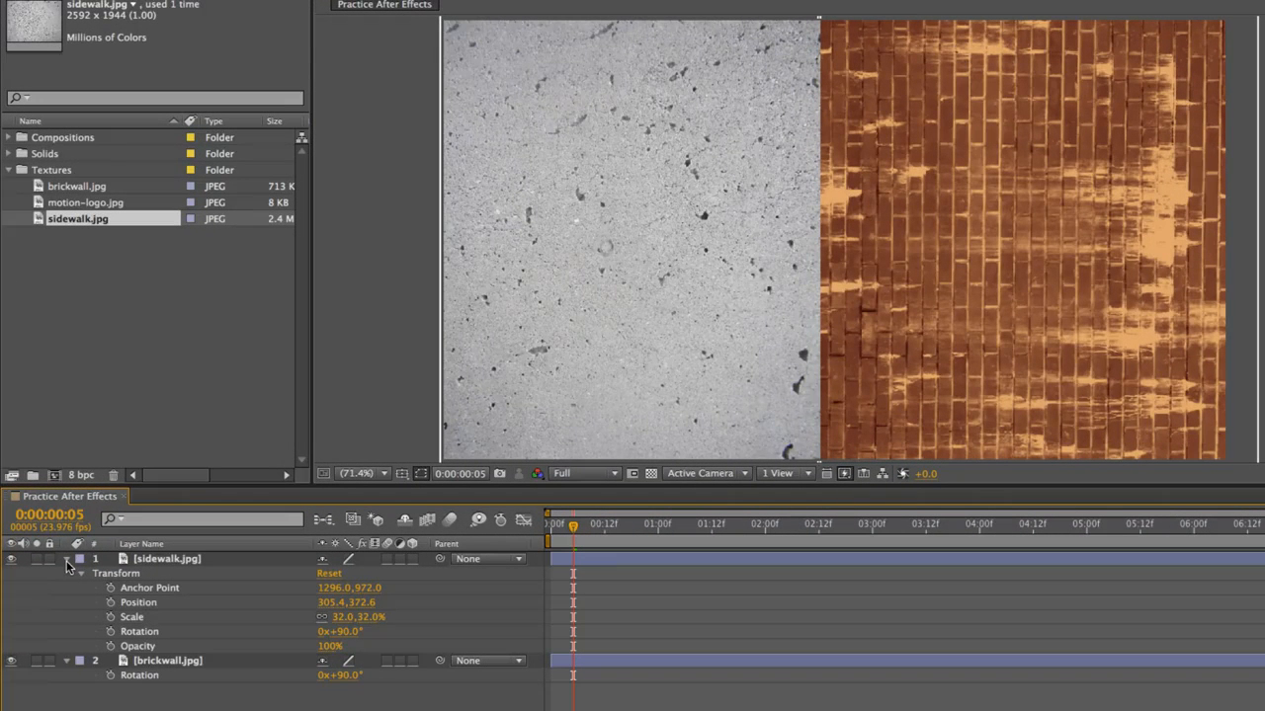
click(67, 561)
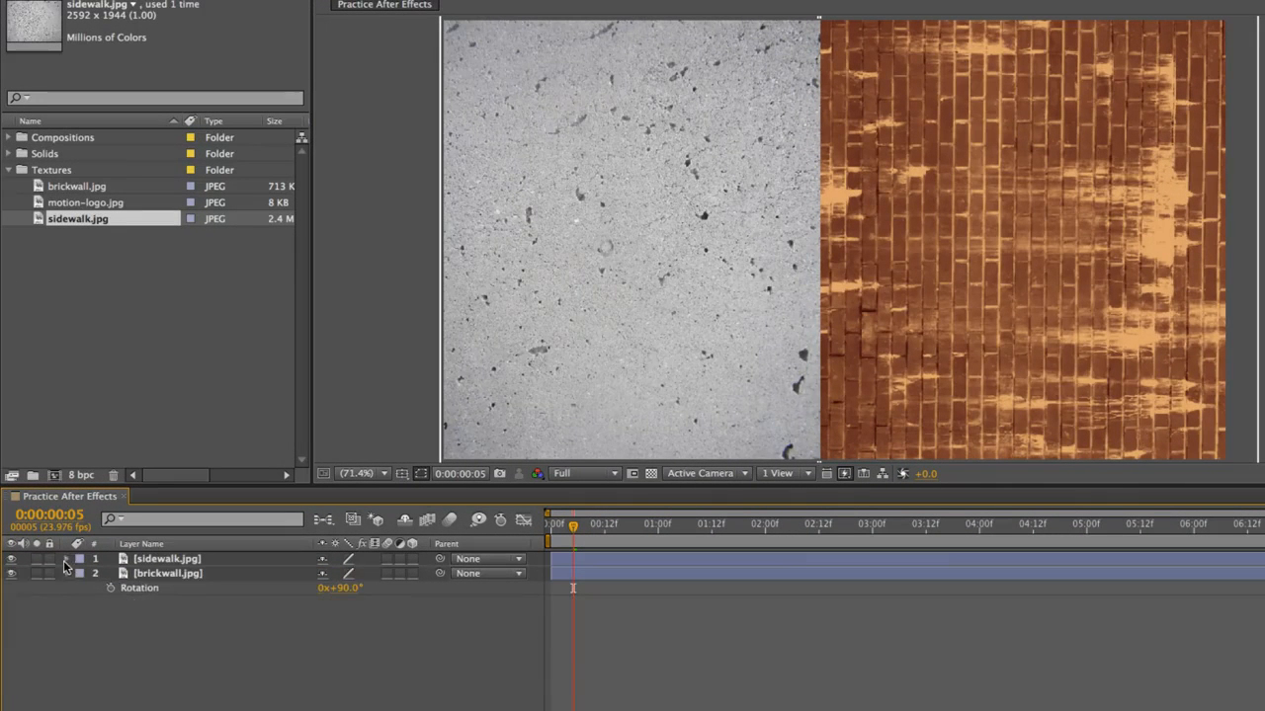
Toggle the sidewalk.jpg layer's solo state, and hide the layer and show it again
click(36, 559)
click(37, 559)
click(12, 559)
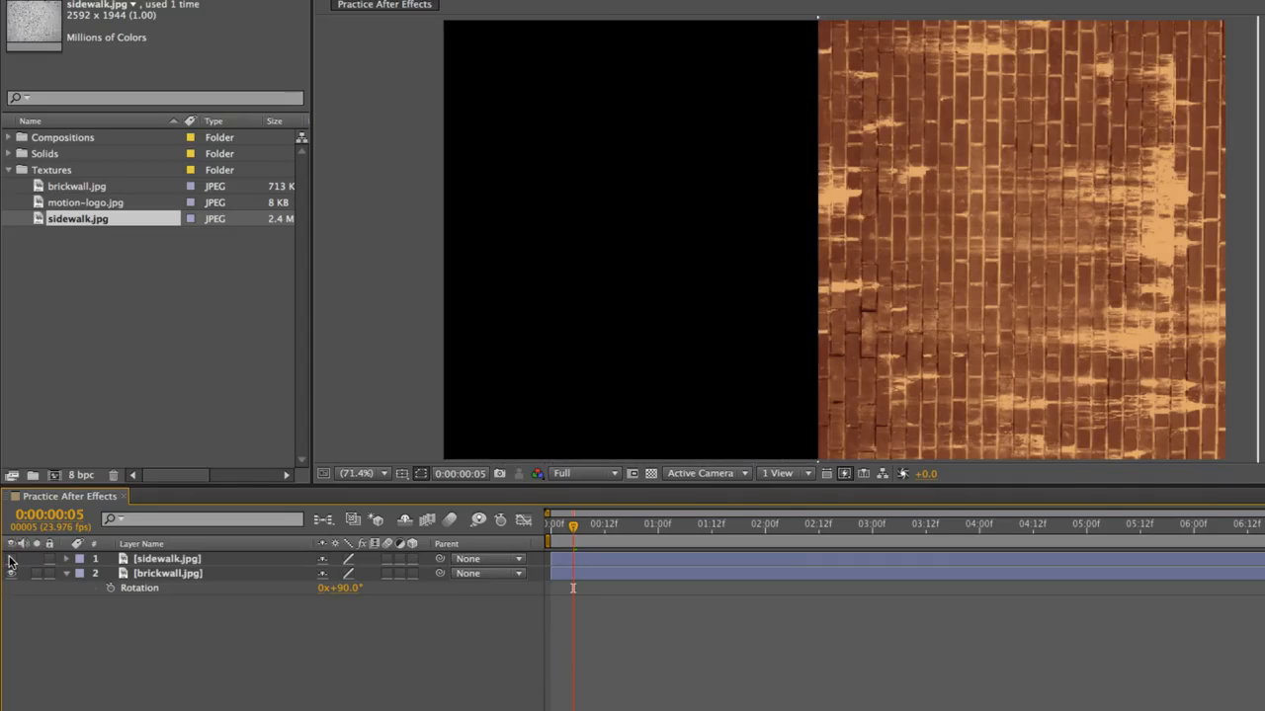
click(11, 559)
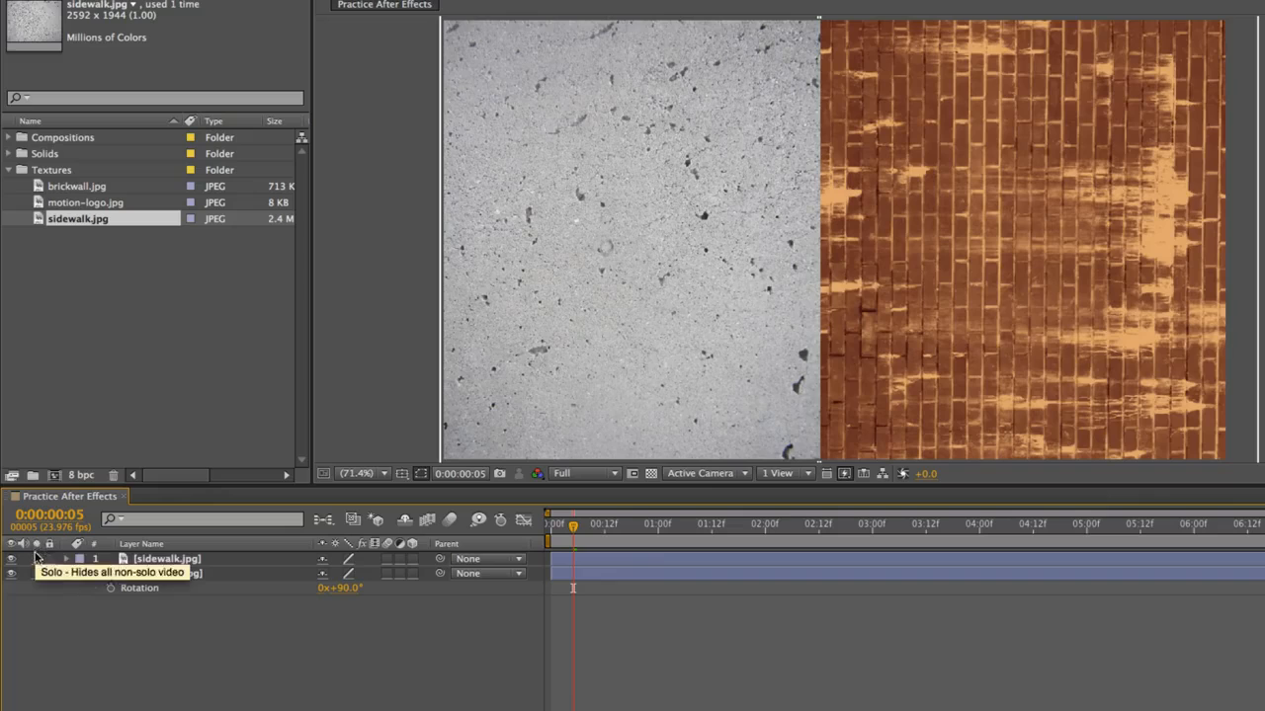
Solo the sidewalk.jpg and brickwall.jpg layers in turn, releasing each, and lock and unlock the sidewalk.jpg layer
click(36, 560)
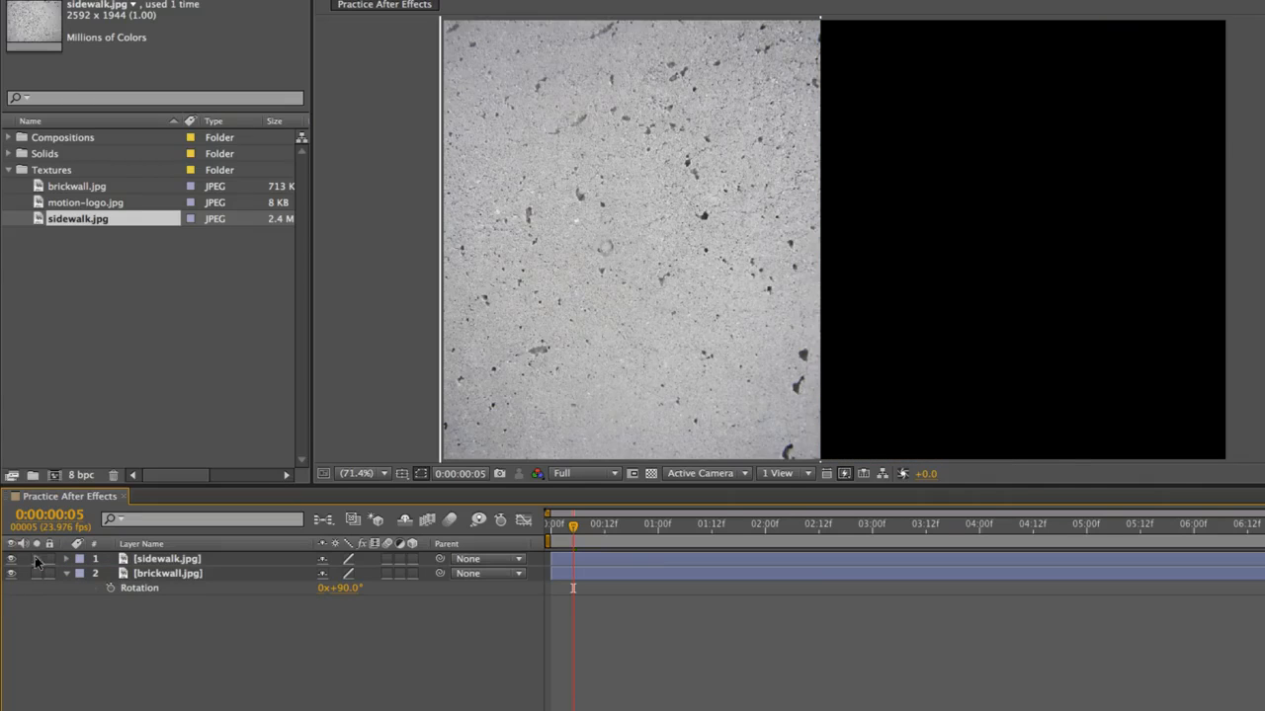
click(37, 560)
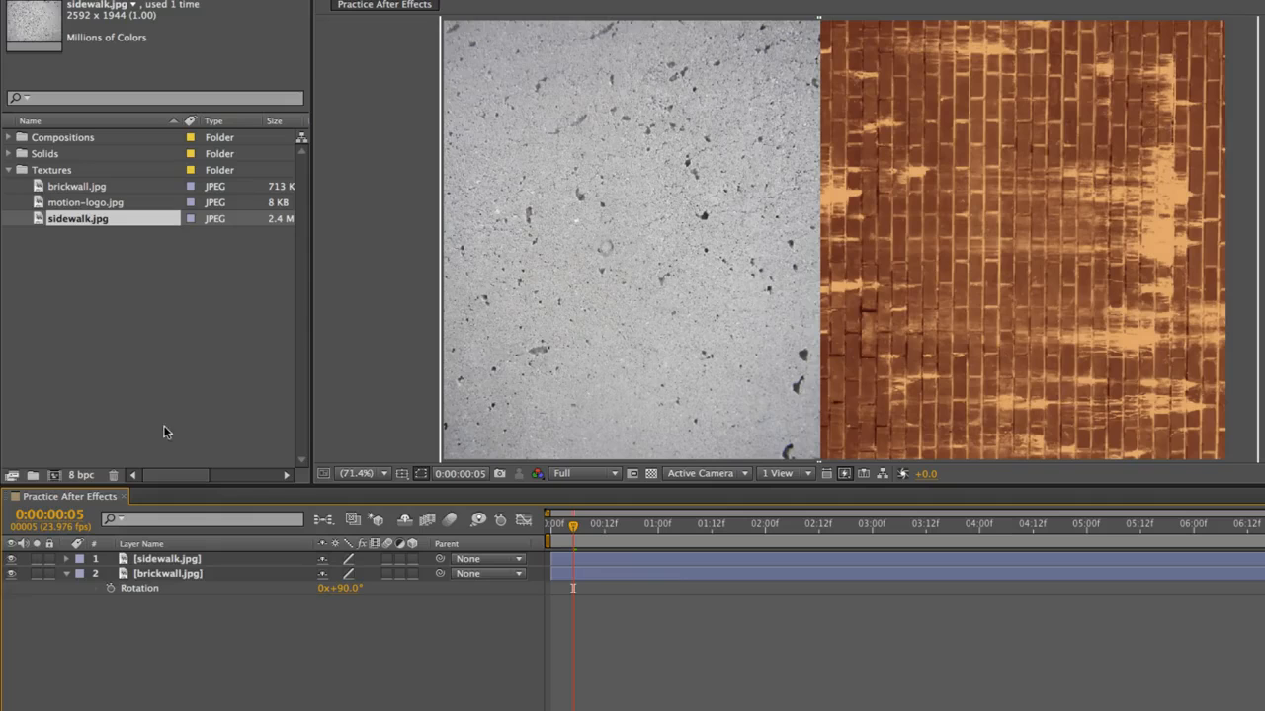
click(36, 560)
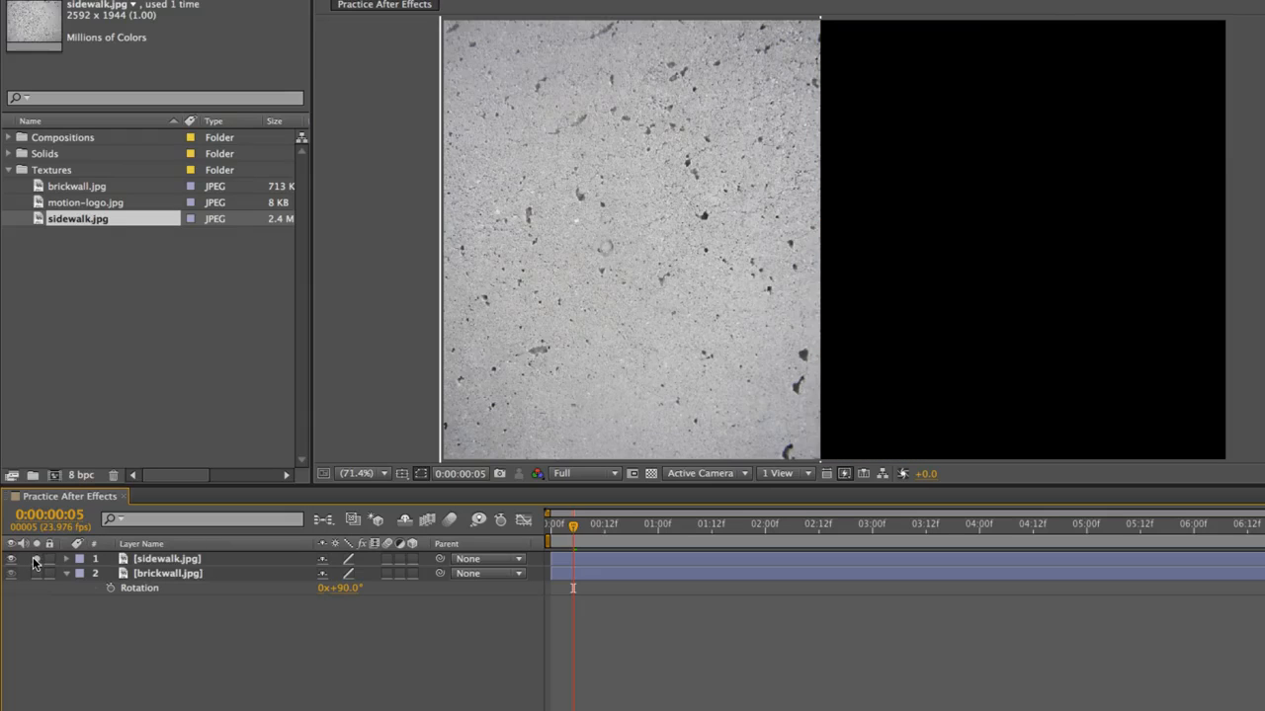
click(36, 559)
click(36, 574)
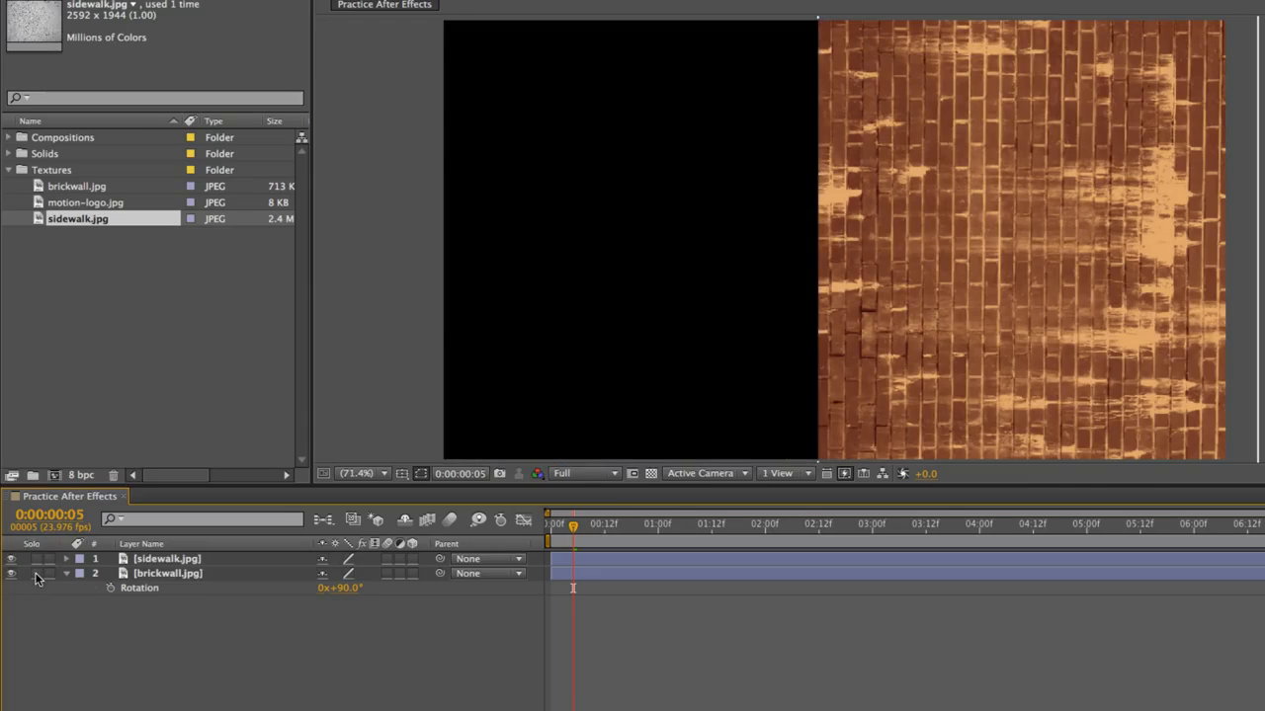
click(35, 574)
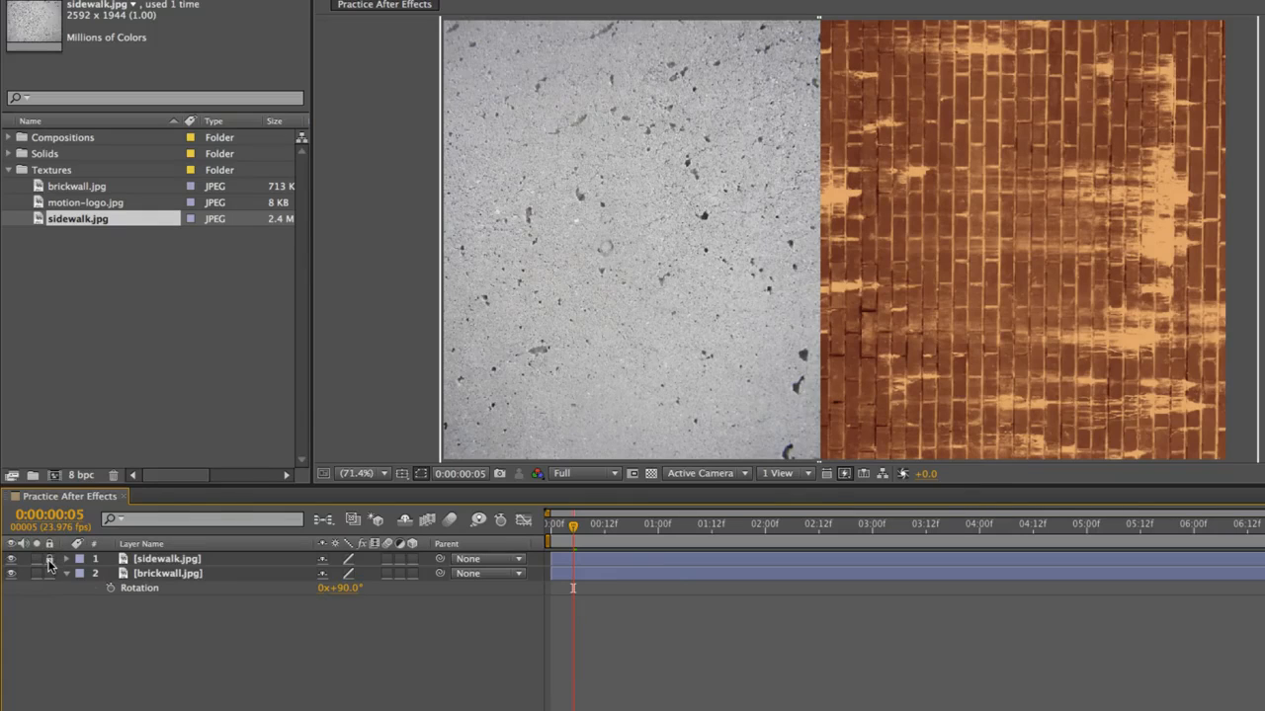
click(49, 560)
click(49, 560)
Change the label color of the sidewalk.jpg layer to green in the timeline
click(80, 559)
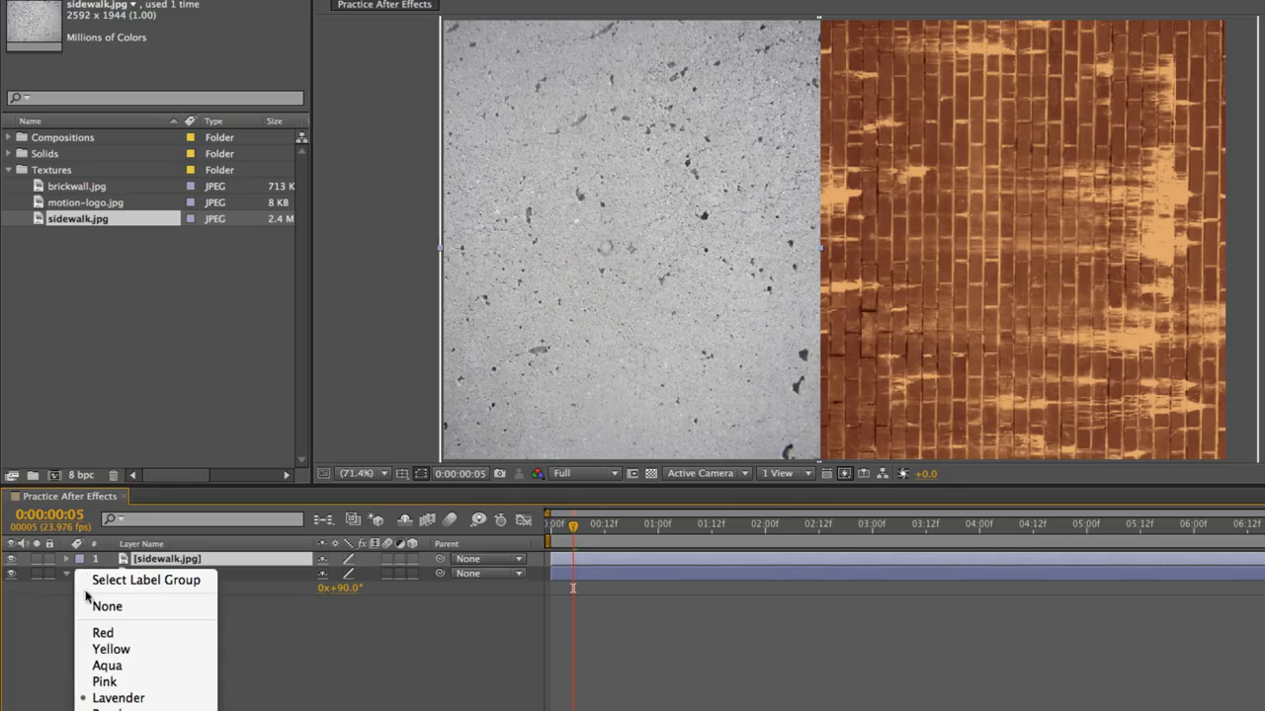
click(144, 710)
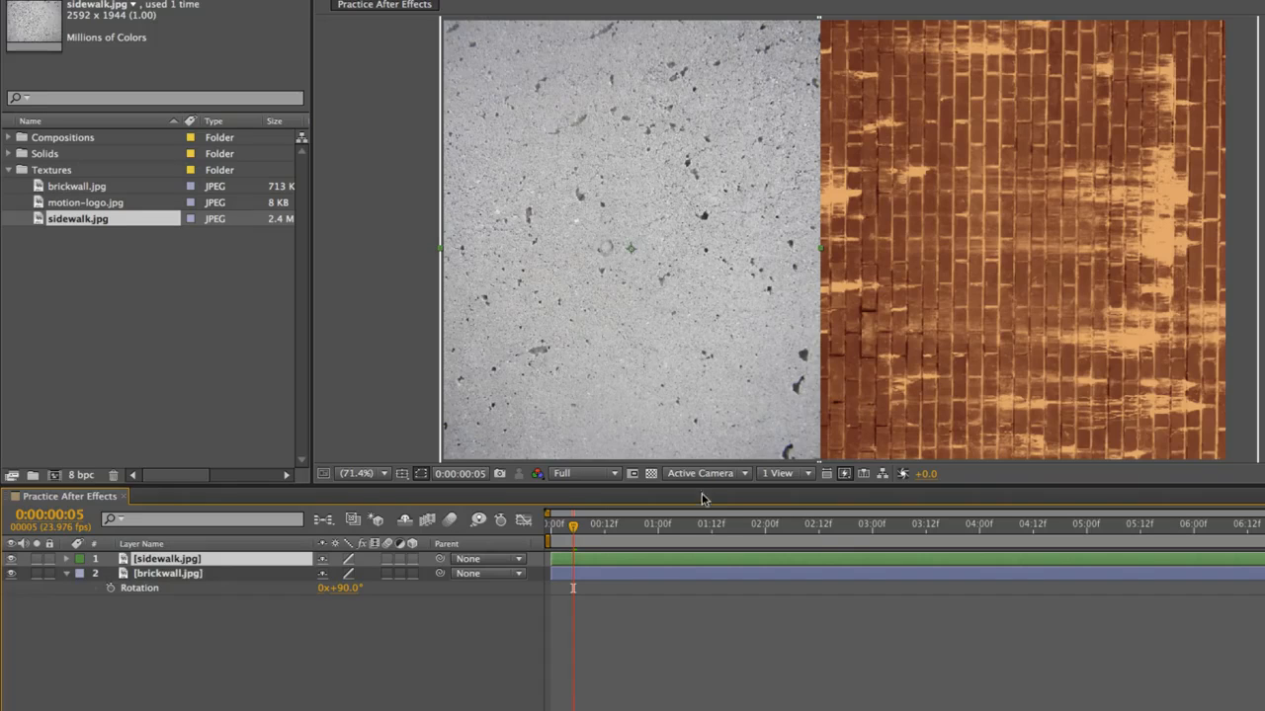
click(80, 562)
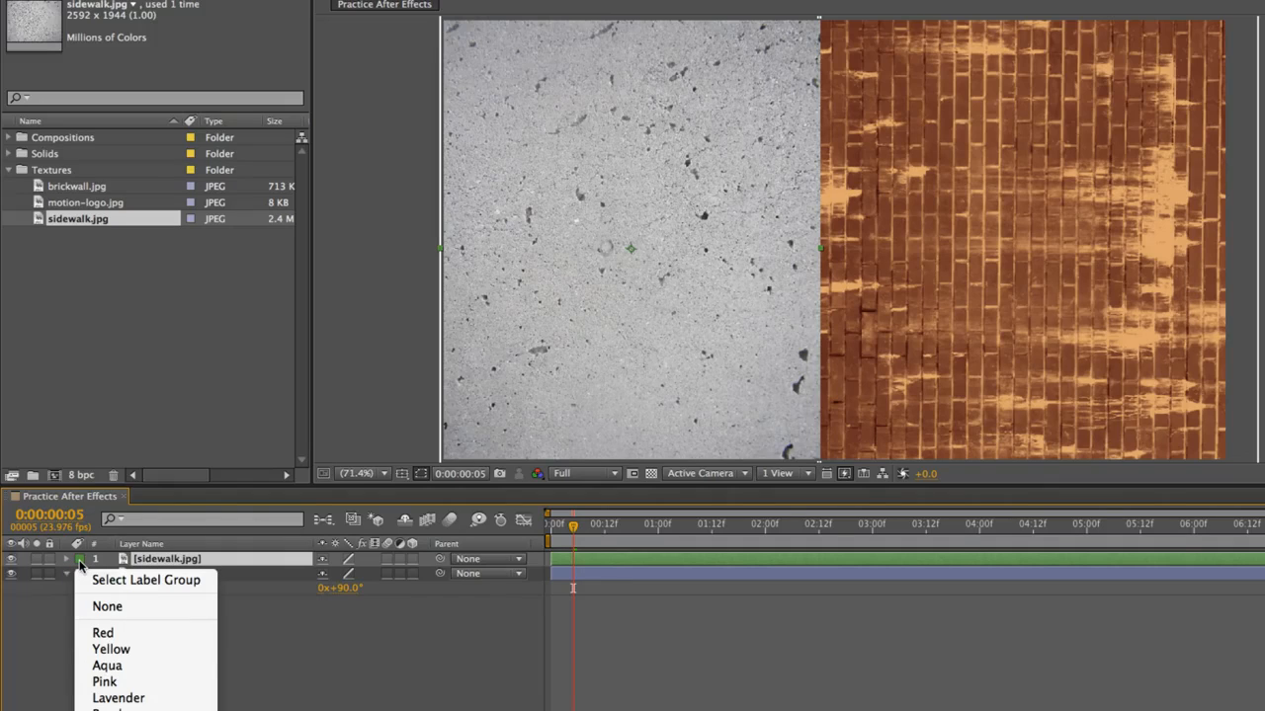
click(316, 707)
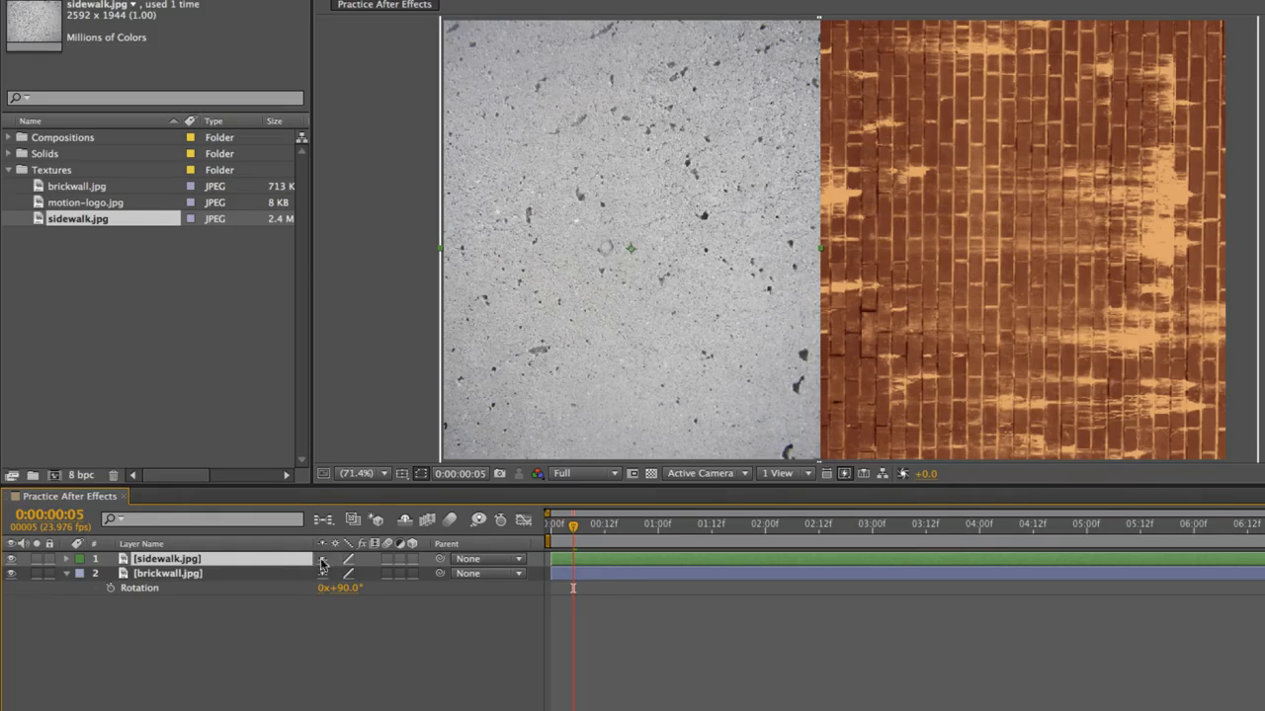
Try the motion blur and 3D layer switches on the sidewalk.jpg layer, turning each on and off again
click(388, 561)
click(389, 561)
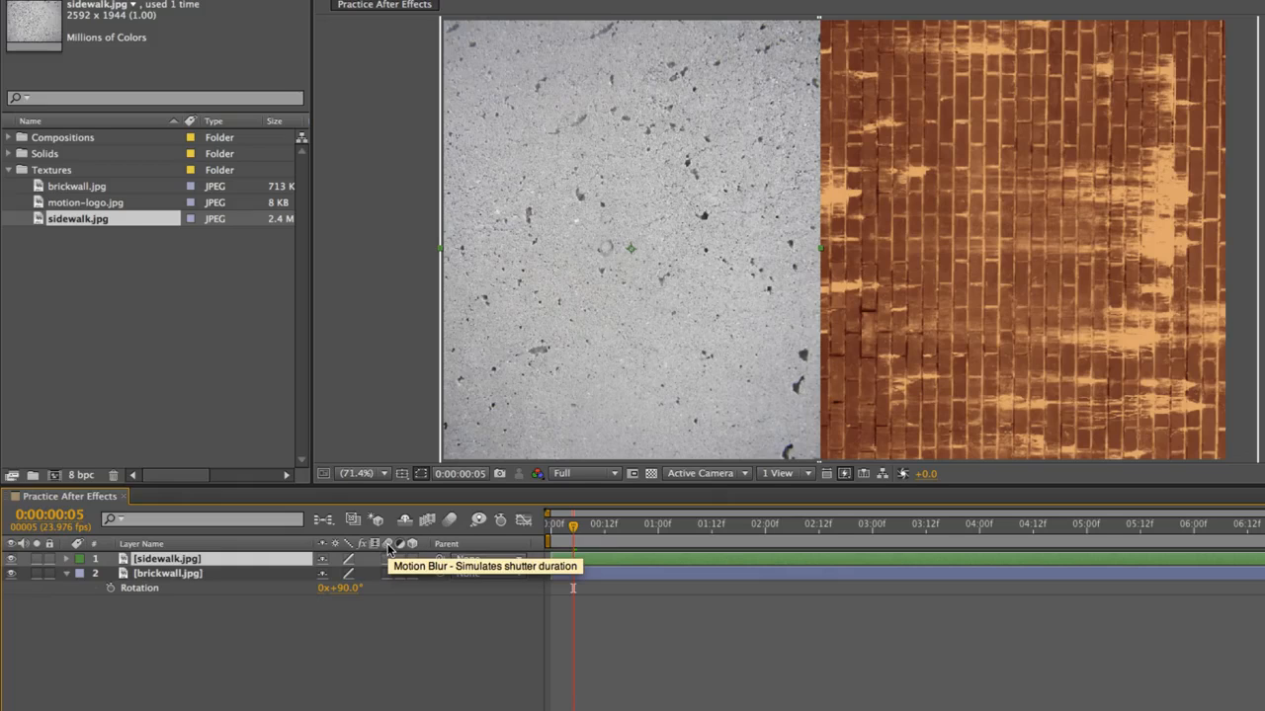
click(388, 561)
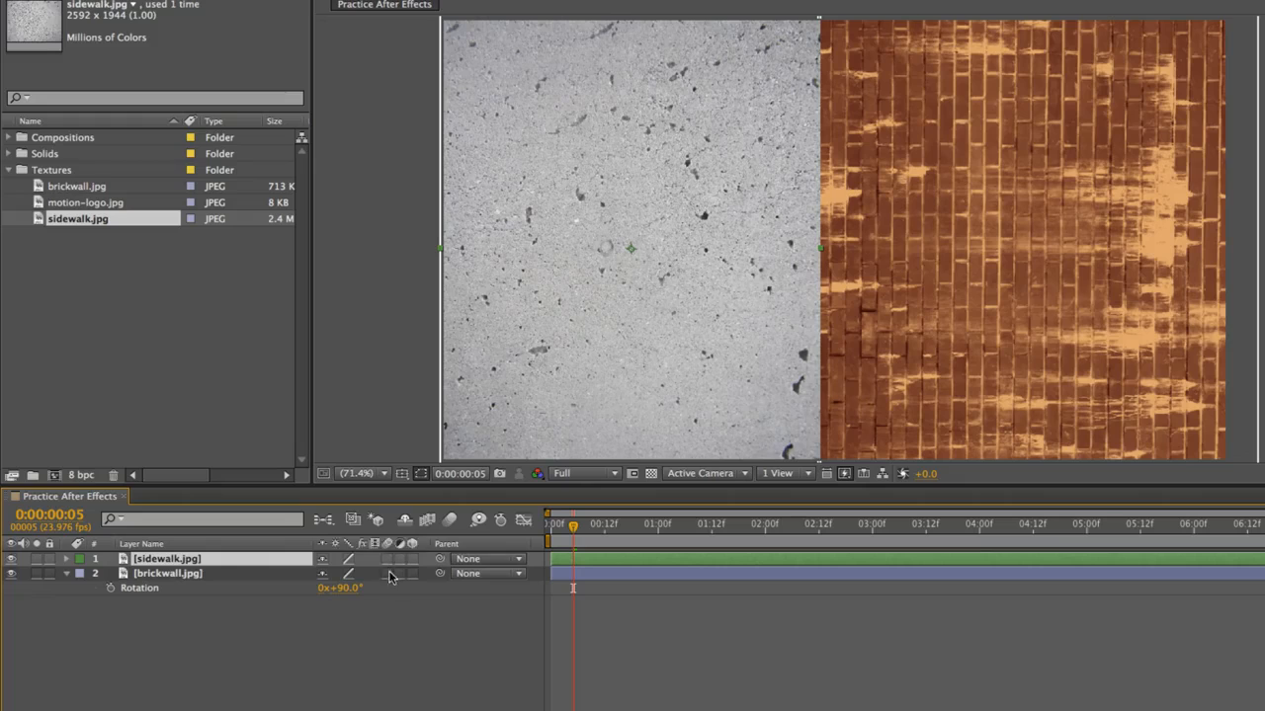
click(388, 559)
click(388, 559)
click(413, 559)
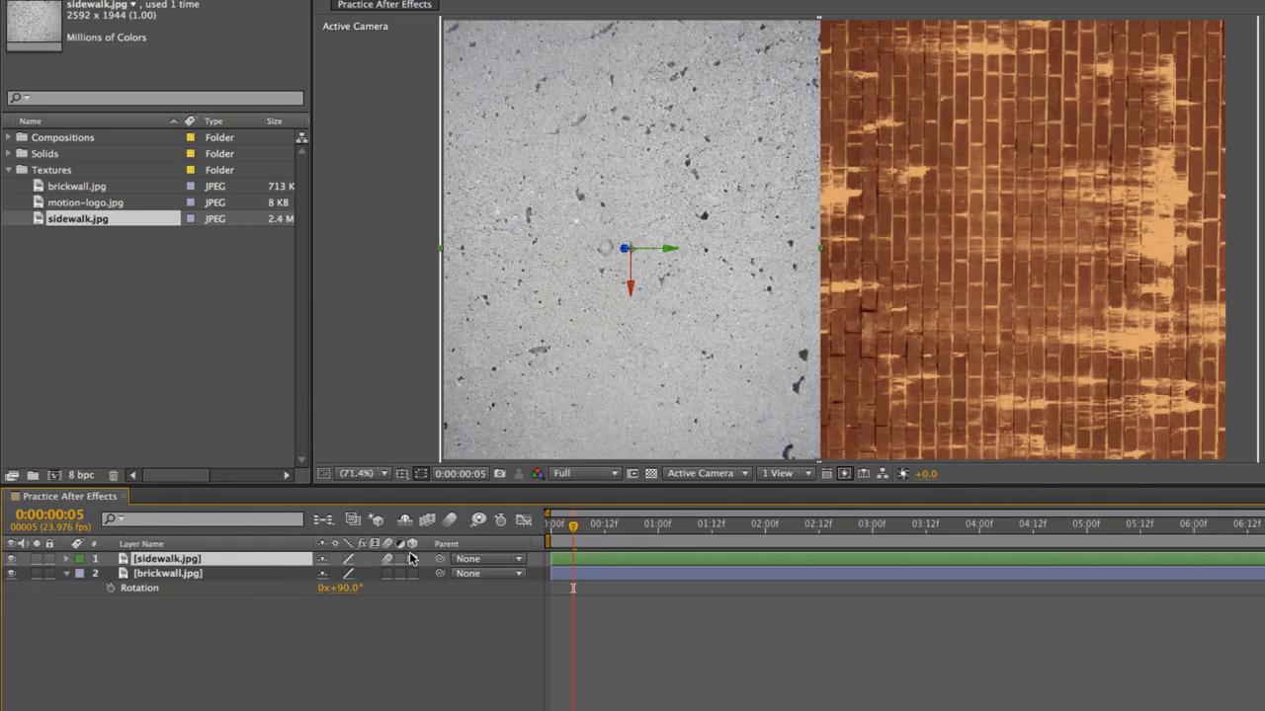
click(410, 559)
Parent the sidewalk.jpg layer to the brickwall.jpg layer
click(494, 560)
click(496, 559)
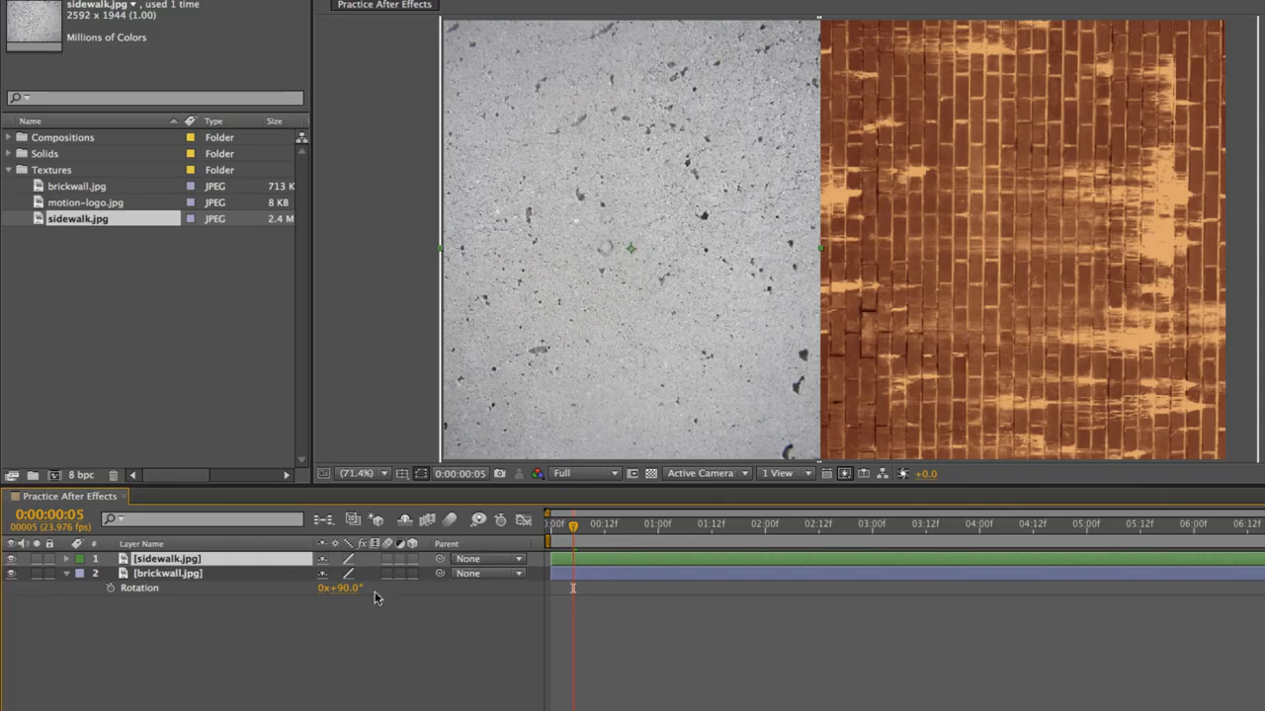
click(472, 560)
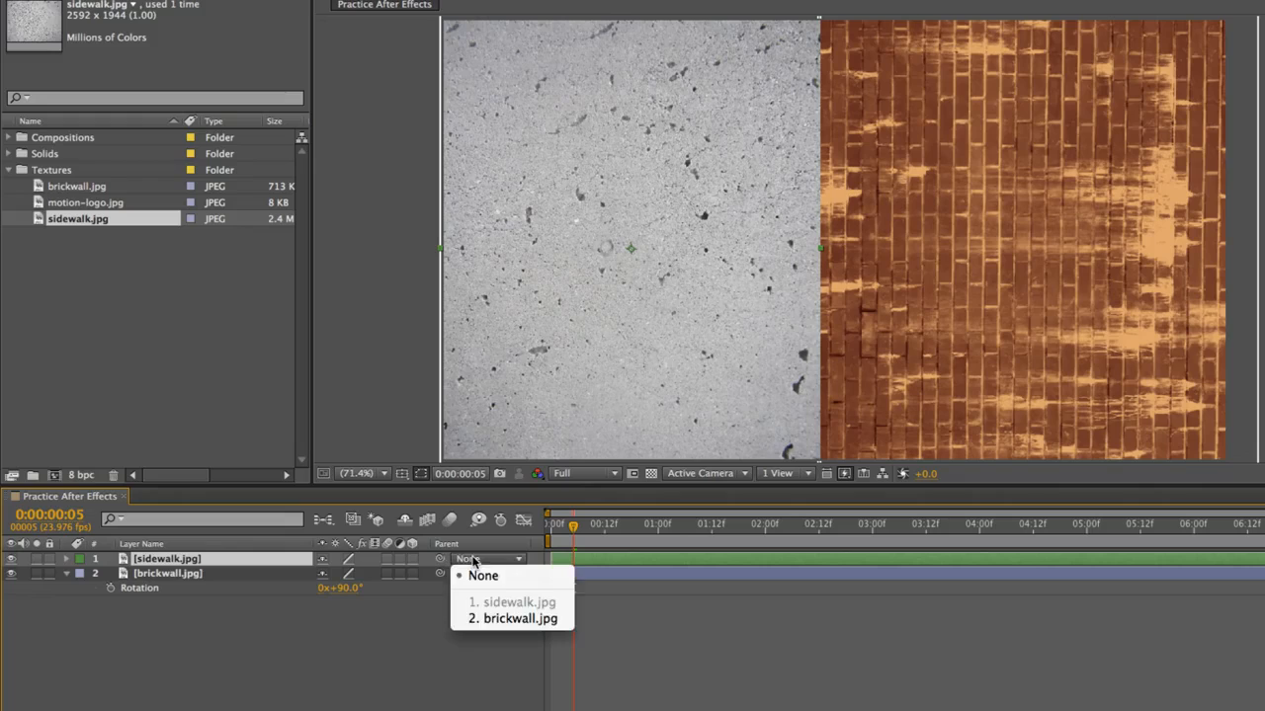
click(310, 669)
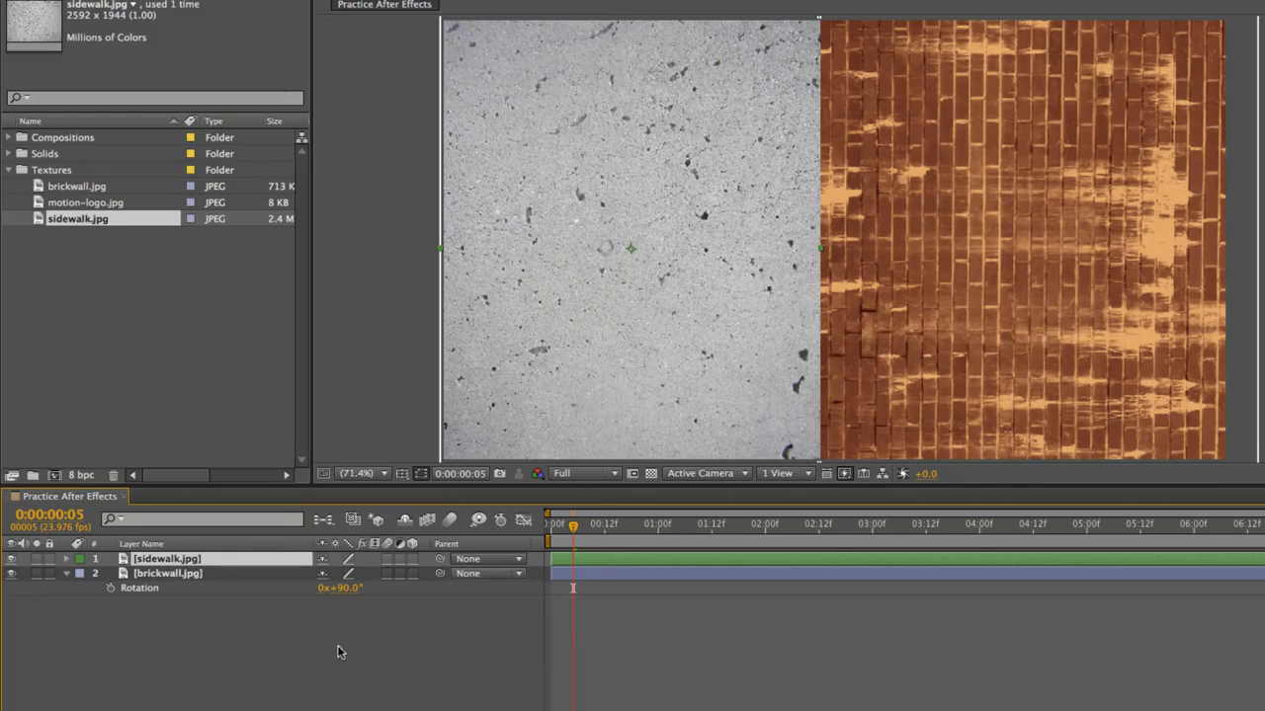
click(460, 561)
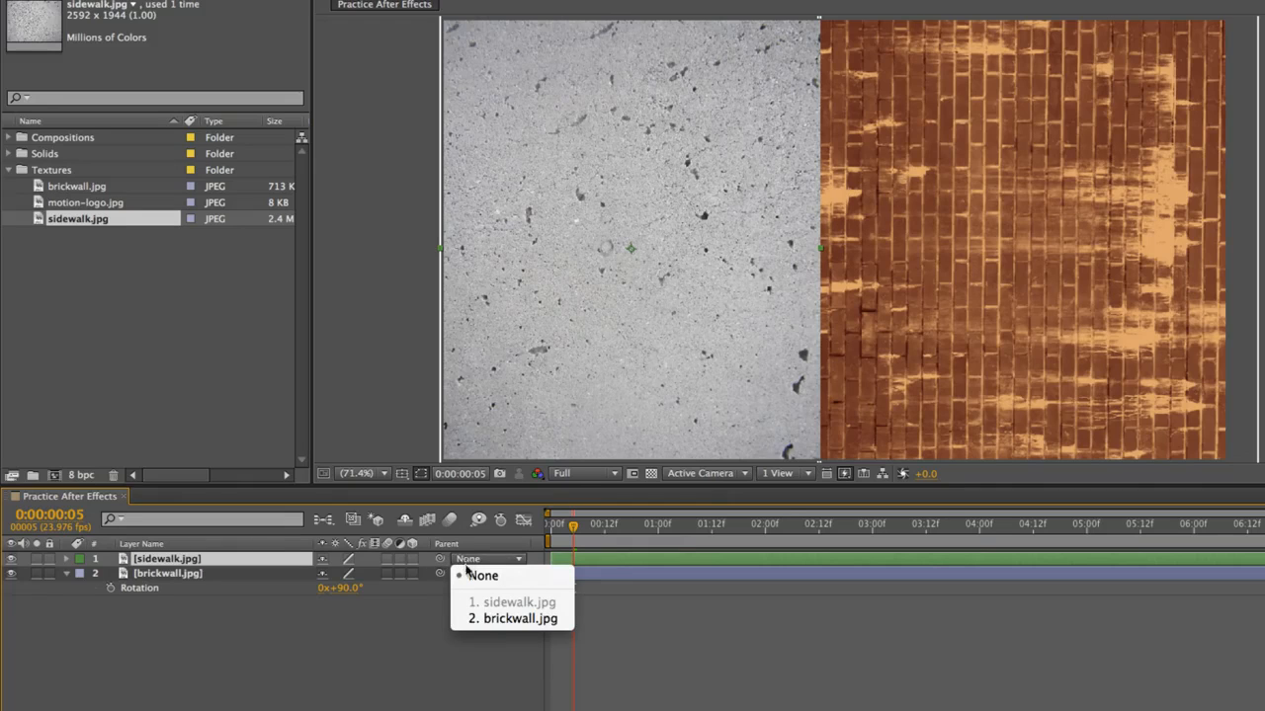
click(471, 574)
click(462, 560)
click(485, 618)
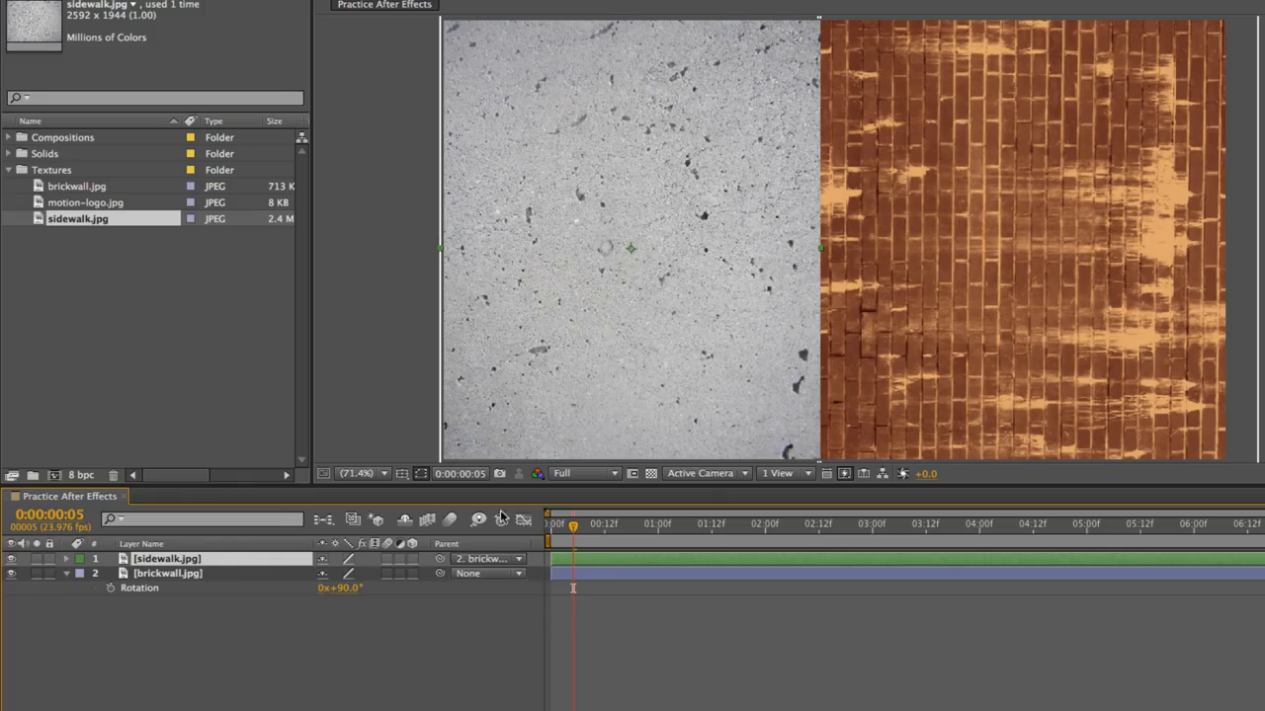
Scale the brickwall.jpg layer down to about 41.5% and restore it to 101.5% to test the parenting
click(167, 574)
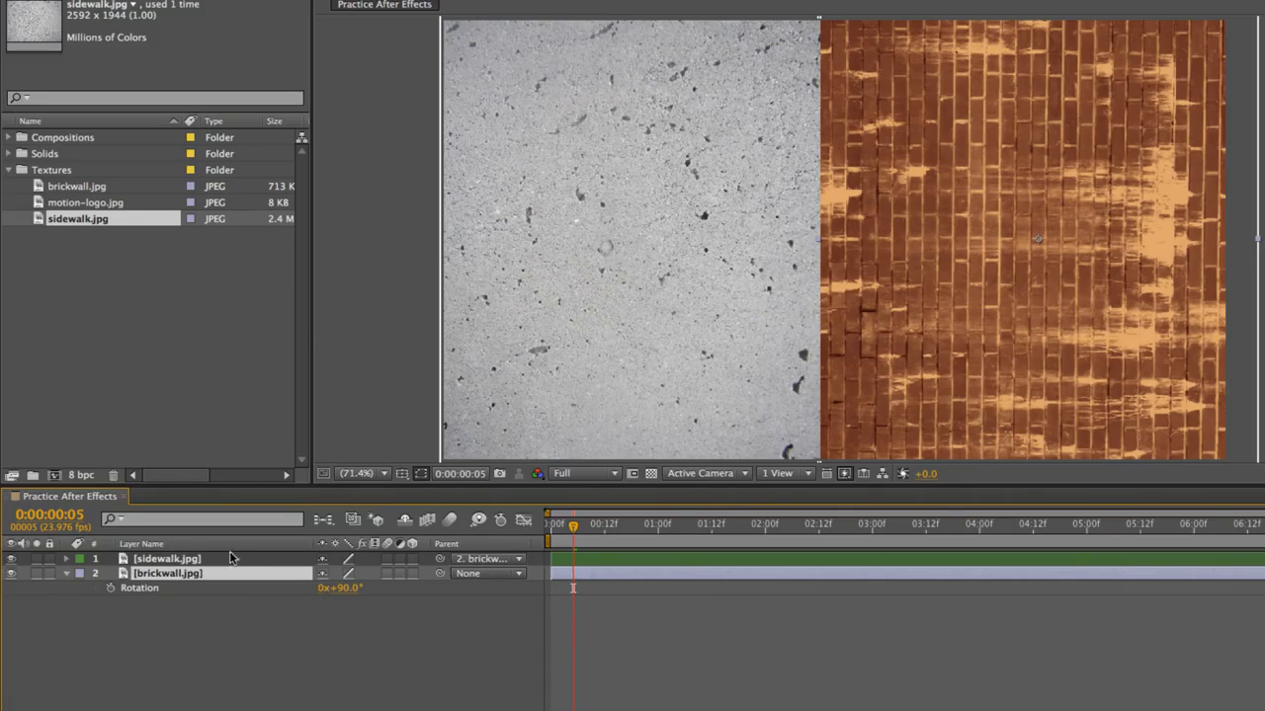
key(s)
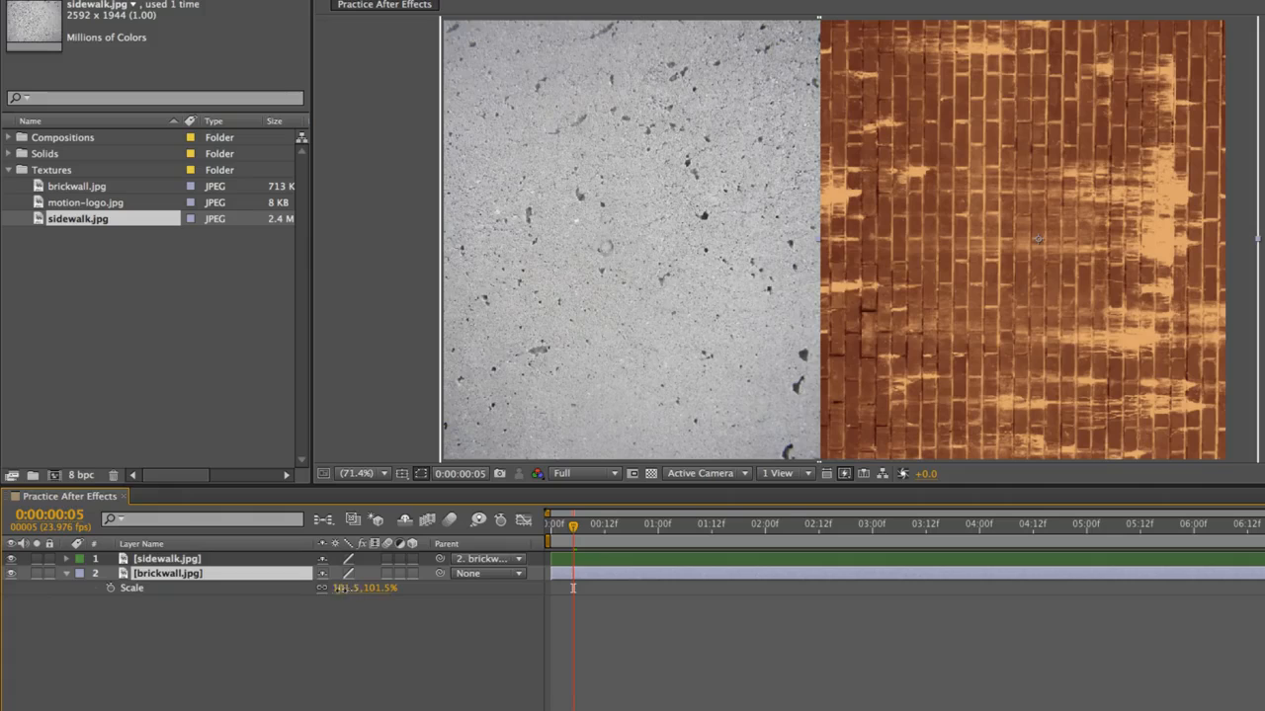
click(301, 595)
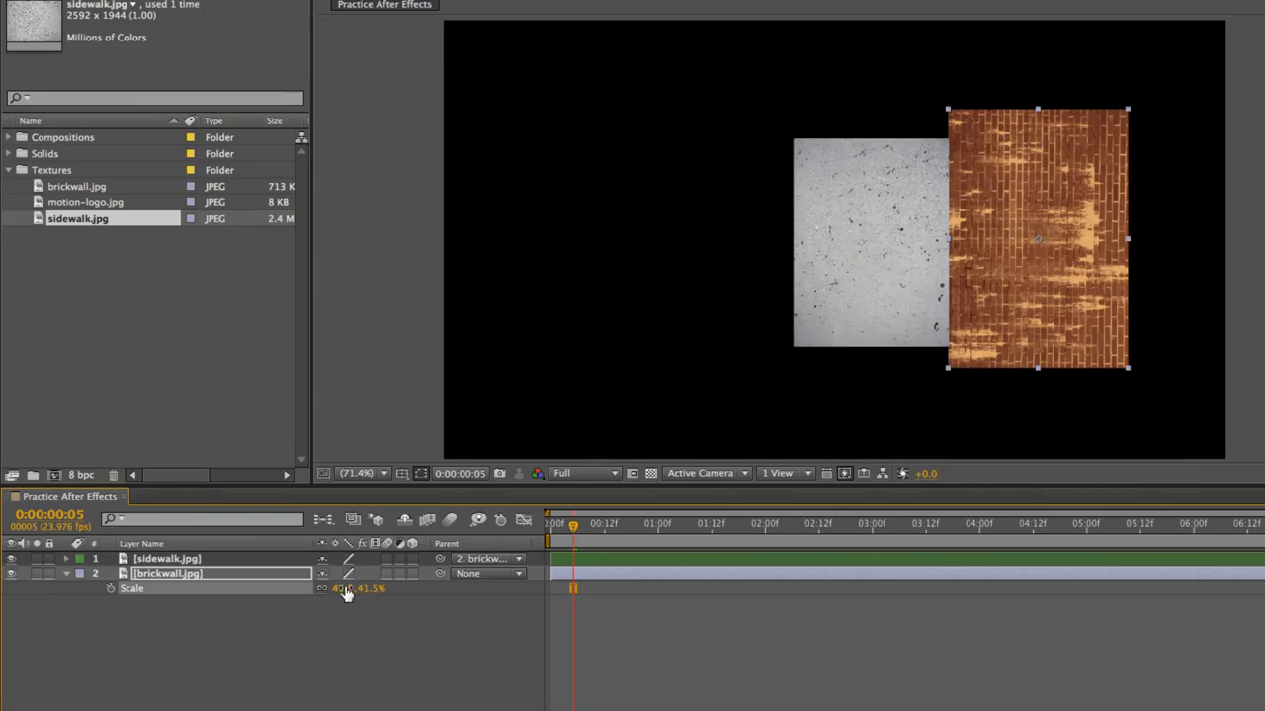
drag(346, 593, 390, 585)
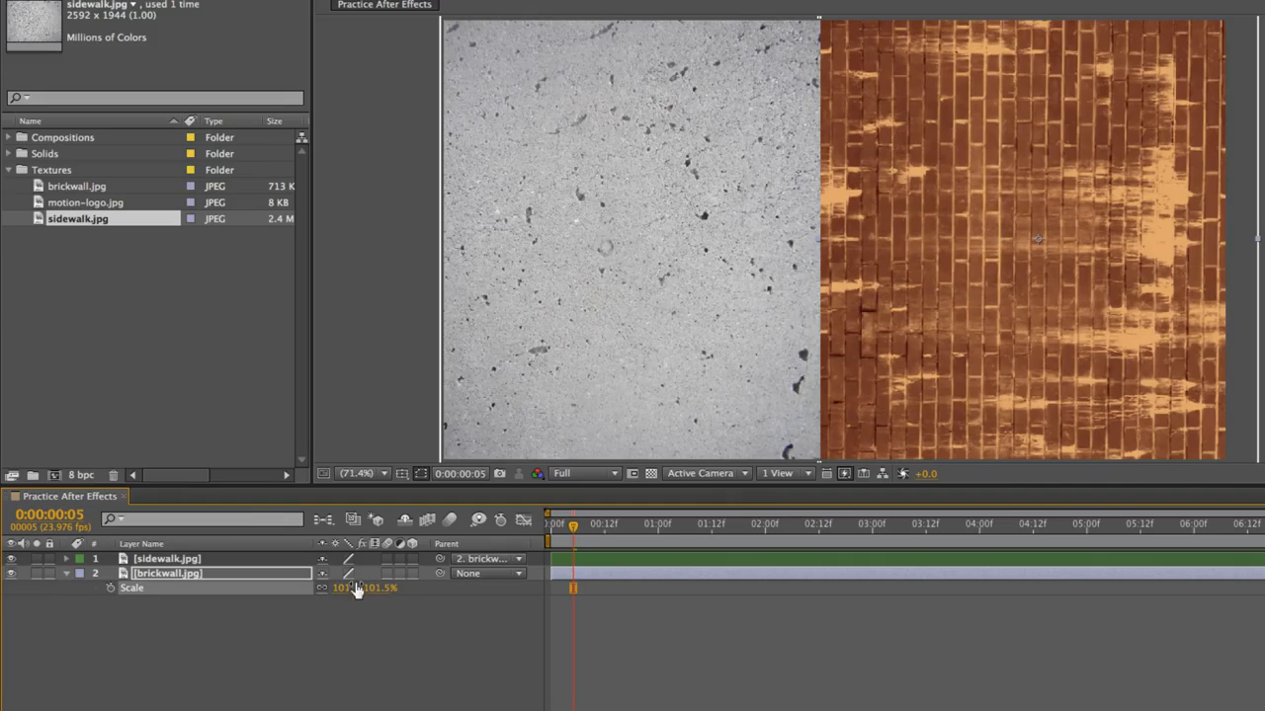
Rotate the brickwall.jpg layer to about 122° to test the parenting, and undo the rotation
key(r)
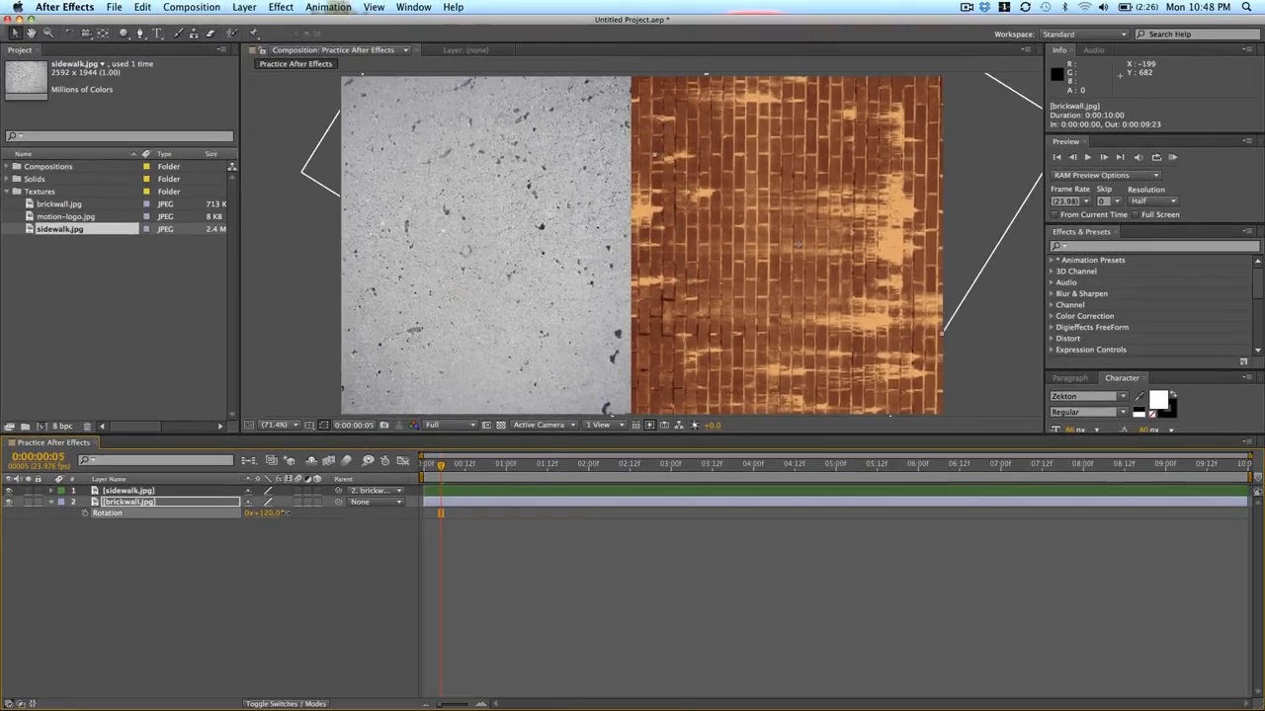
drag(340, 588, 371, 591)
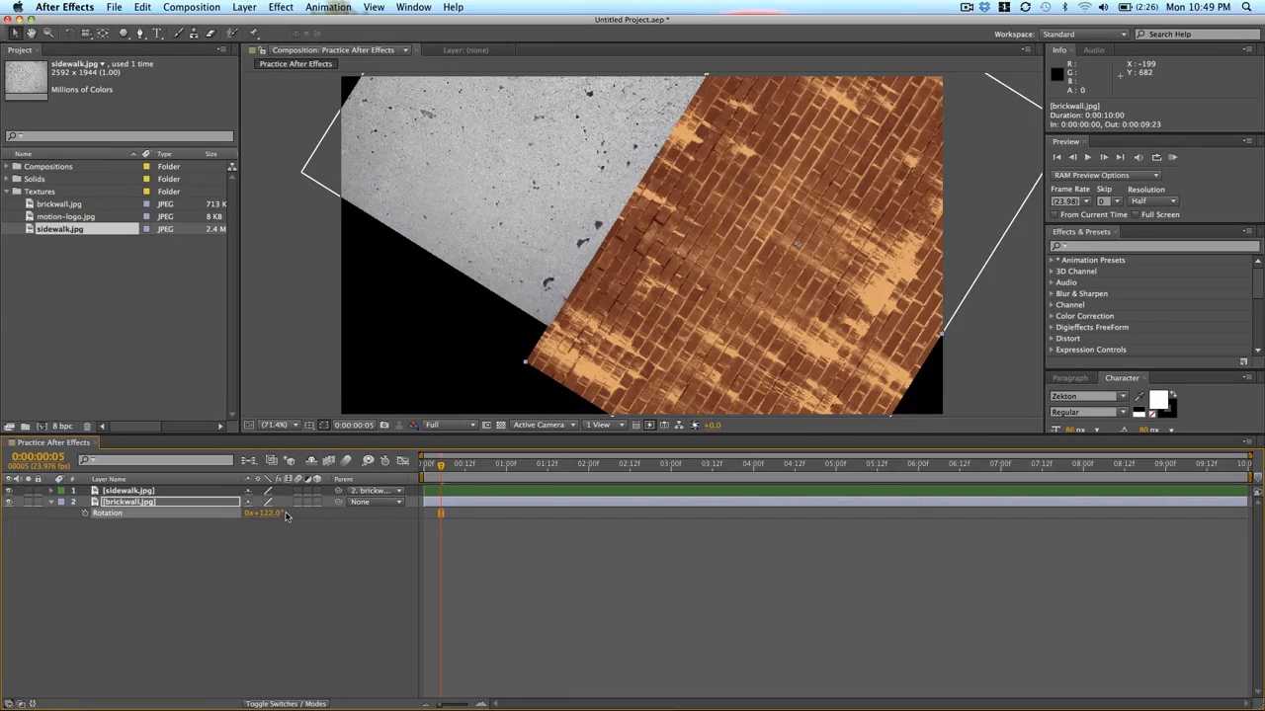
key(super+z)
Remove the parent link from the sidewalk.jpg layer by setting its parent to None
click(389, 492)
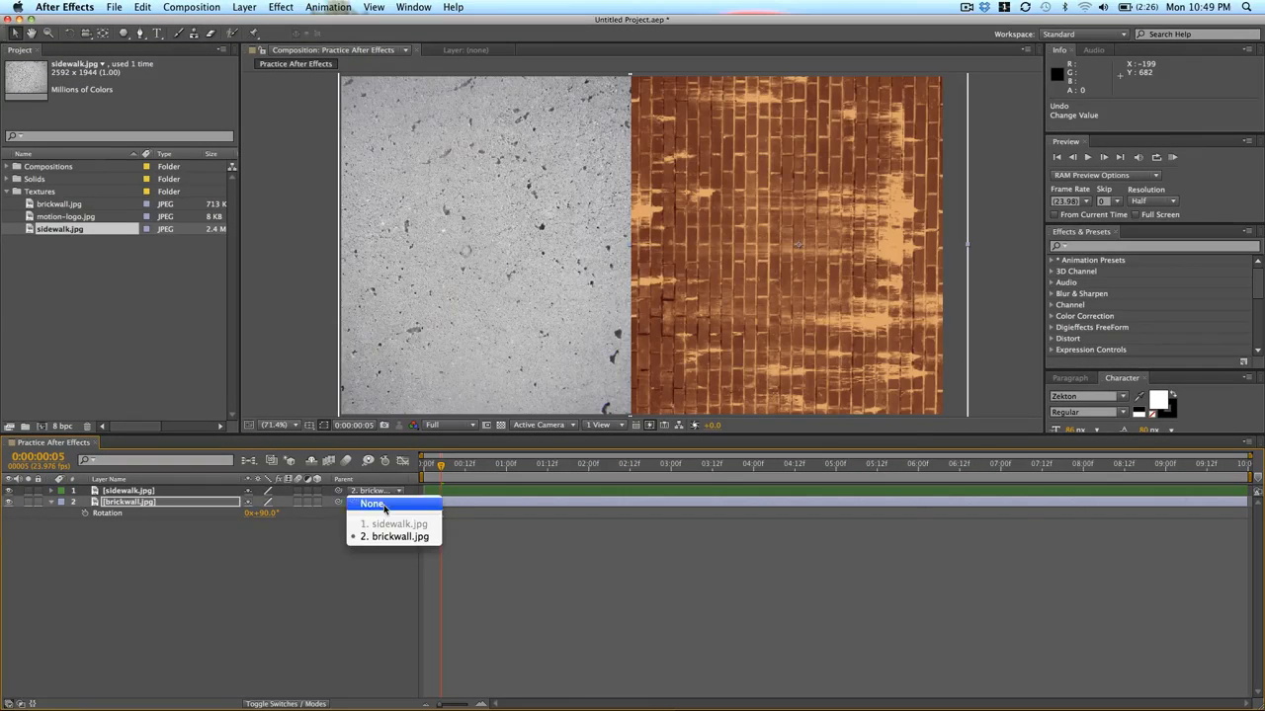
click(385, 505)
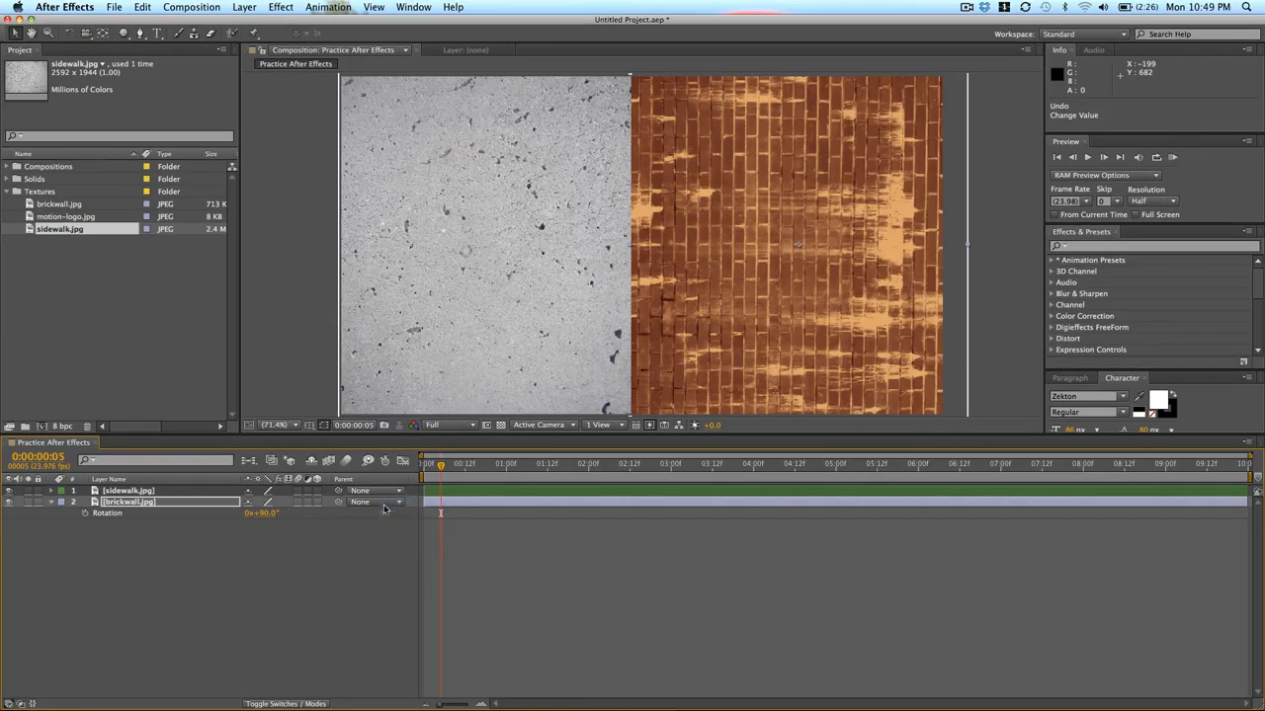
Show the layer mode columns in the timeline and set the sidewalk.jpg layer's blending mode to Screen
click(268, 704)
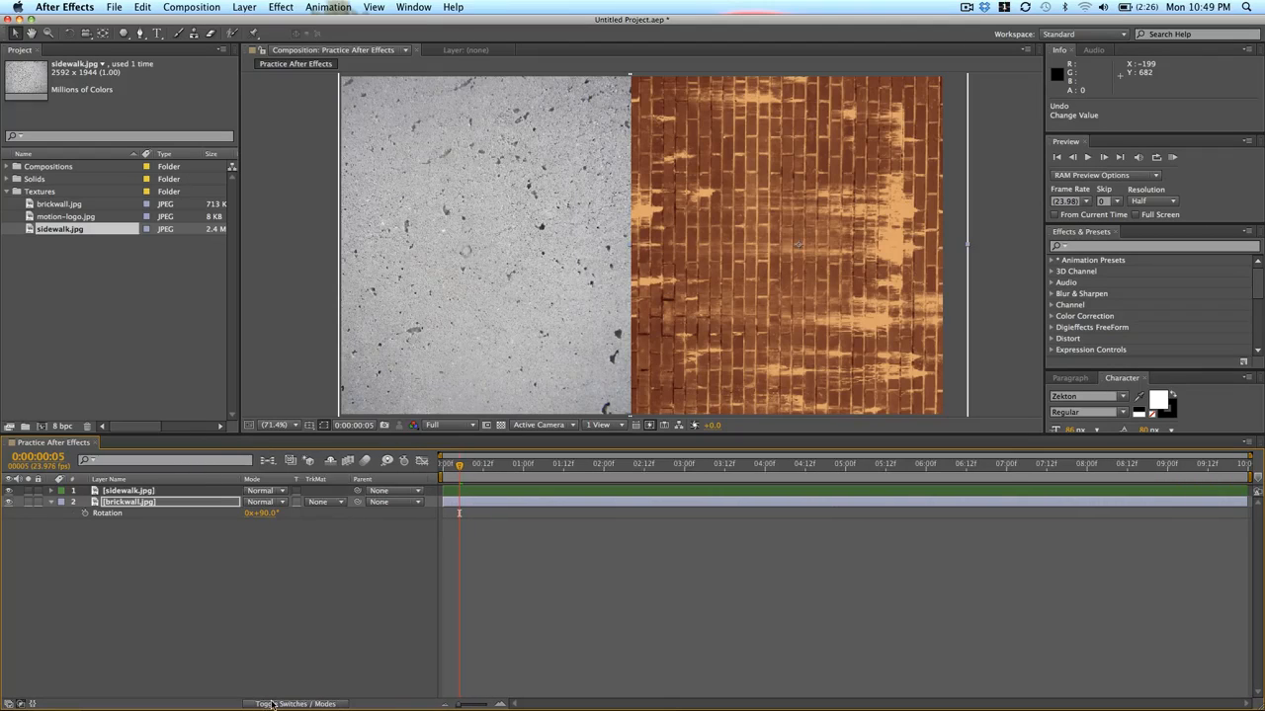
click(264, 493)
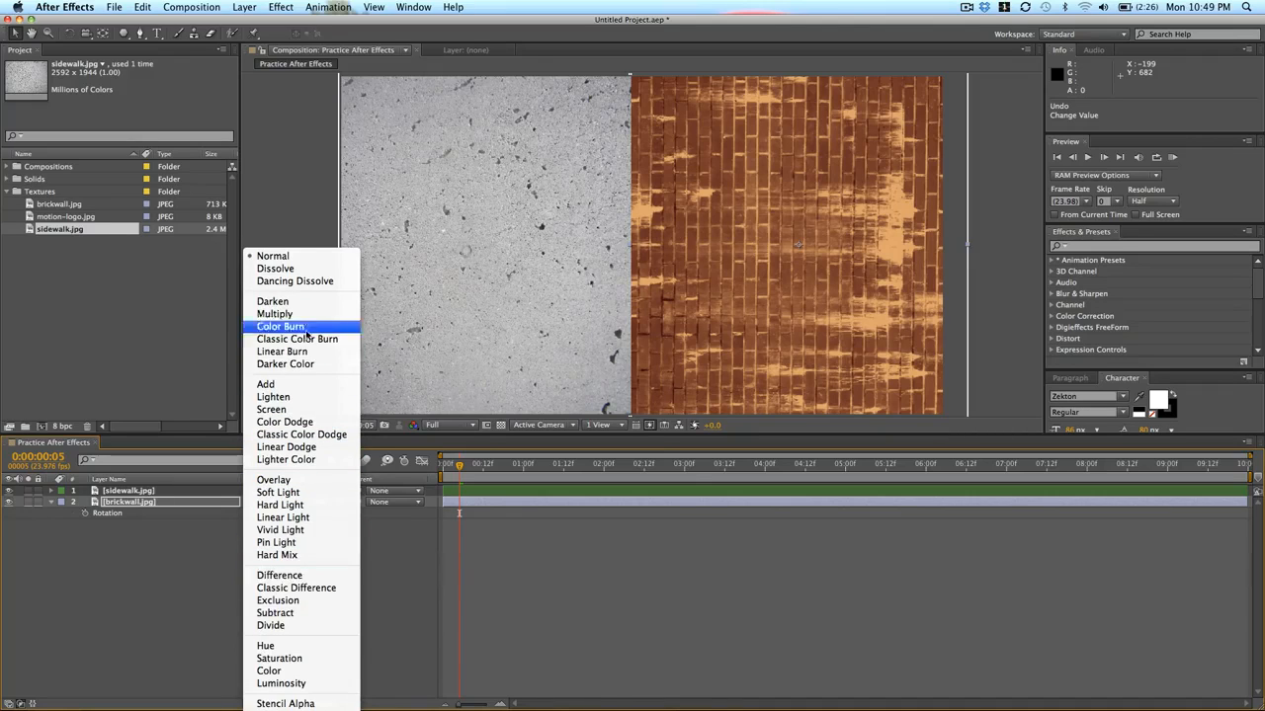
click(272, 409)
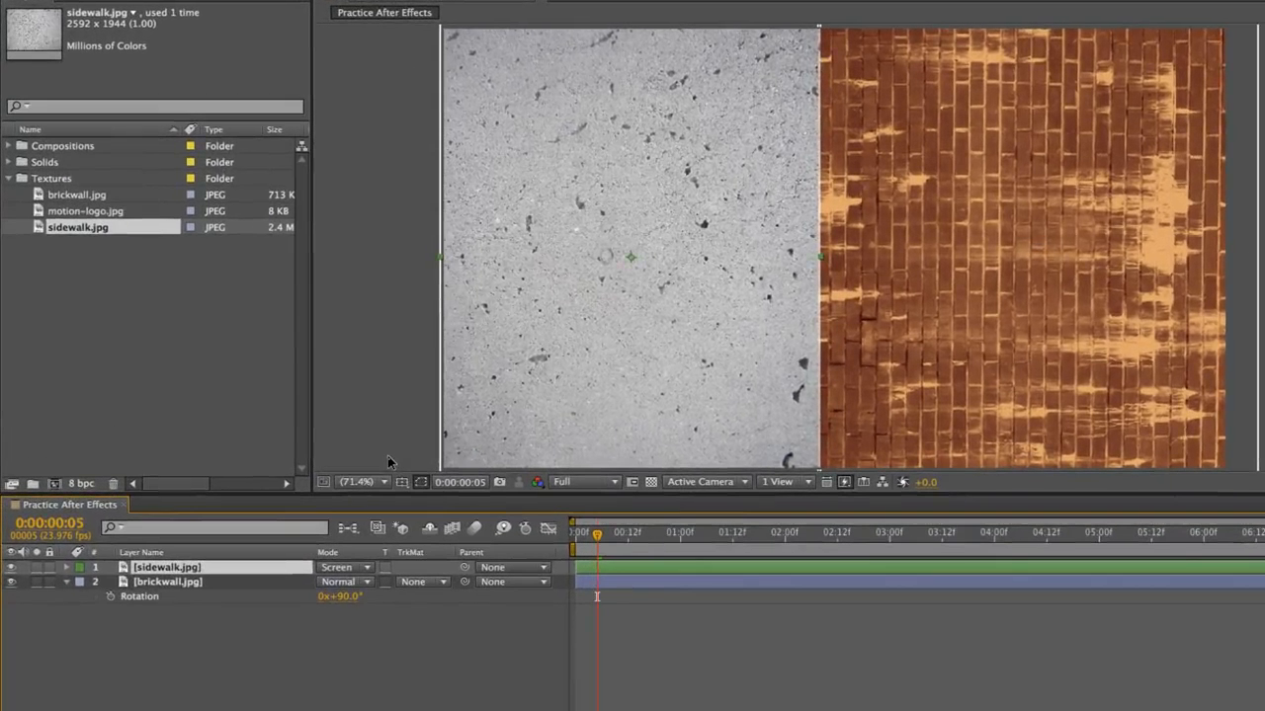
Set the sidewalk.jpg layer's blending mode to Darken and move the layer right so it overlaps the brick wall
click(331, 568)
click(401, 321)
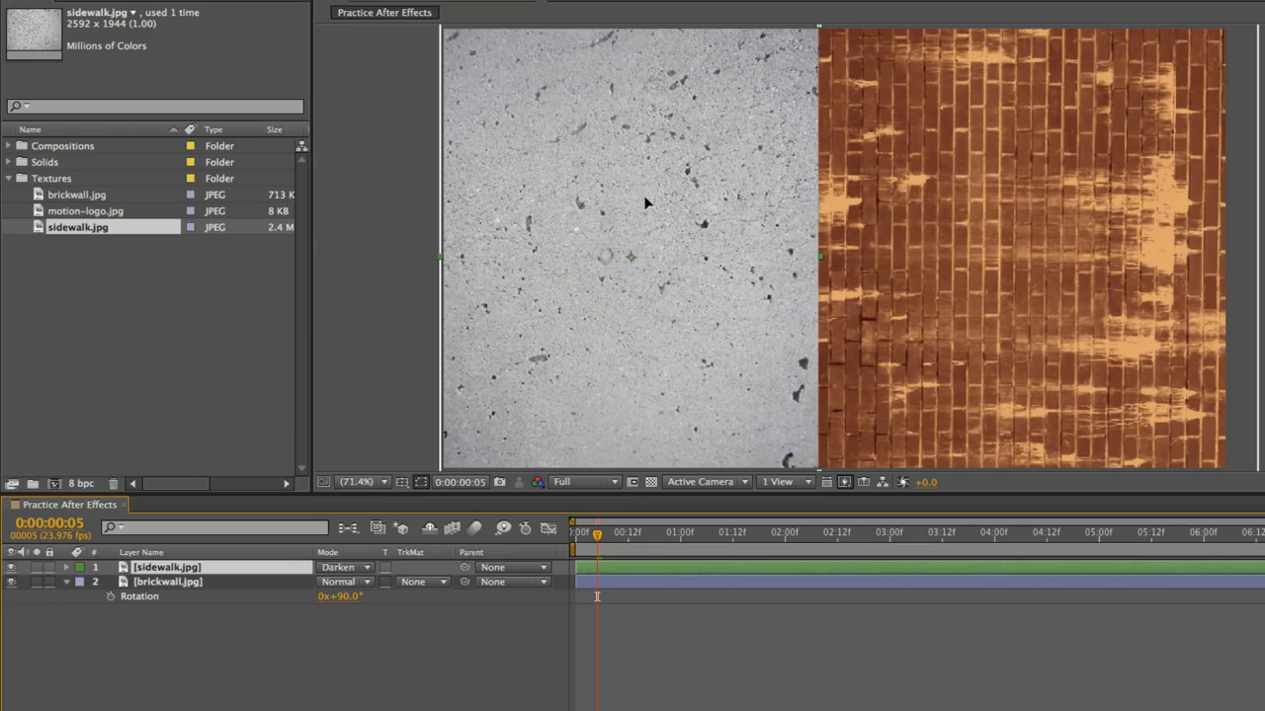
drag(644, 203, 865, 172)
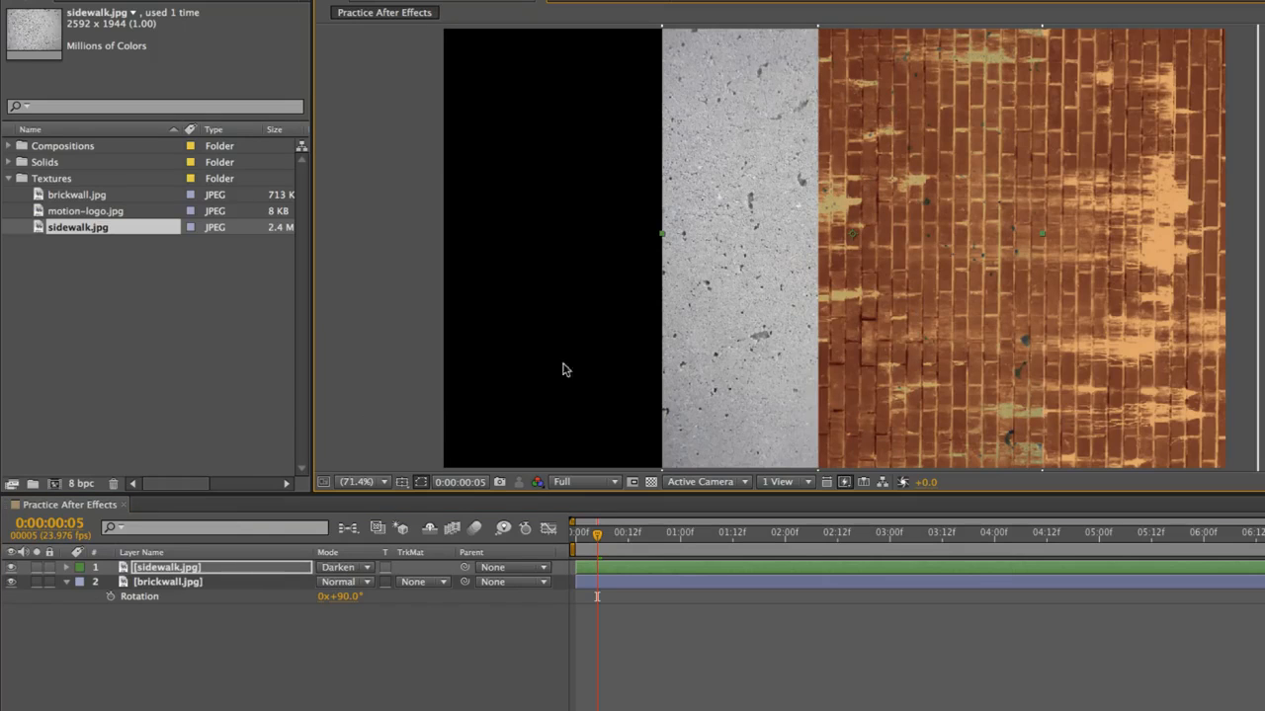
Try the Vivid Light and Classic Difference blending modes on the sidewalk.jpg layer
click(339, 568)
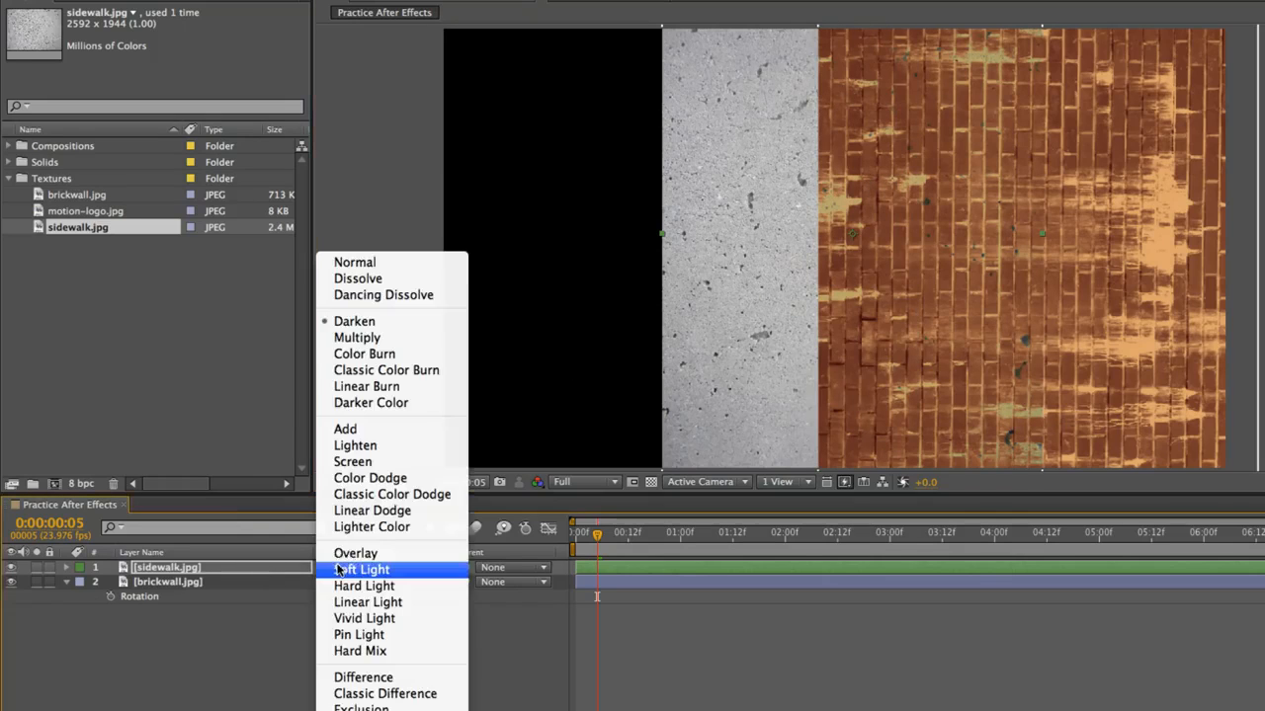
click(355, 622)
click(353, 571)
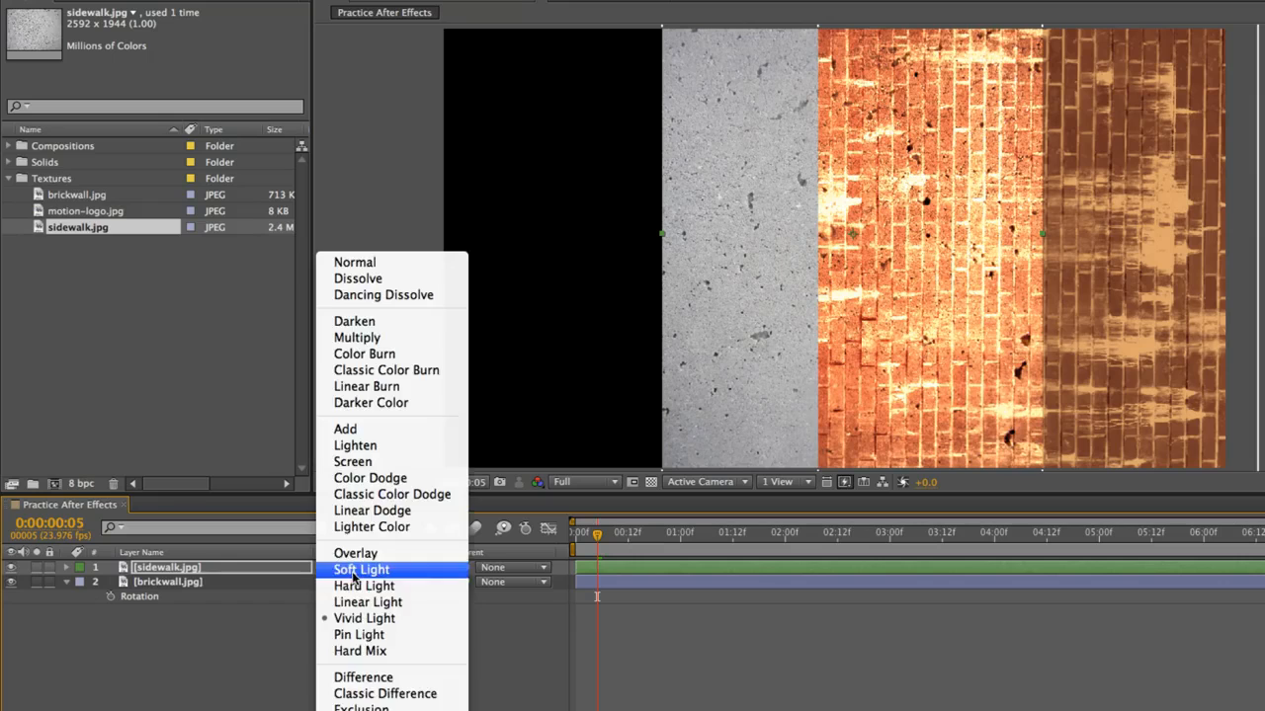
click(384, 695)
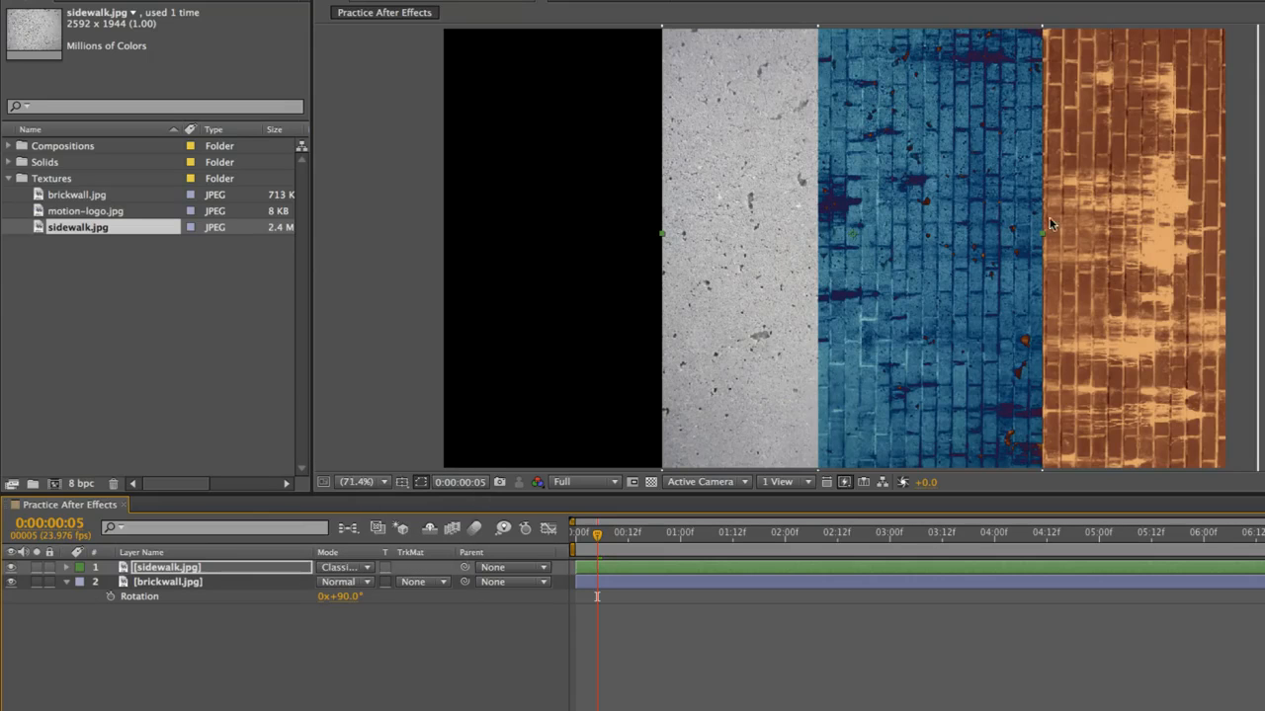
Move the sidewalk.jpg layer left so it overlaps less of the brick wall, and set its blending mode to Normal
drag(702, 220, 644, 200)
drag(733, 183, 762, 168)
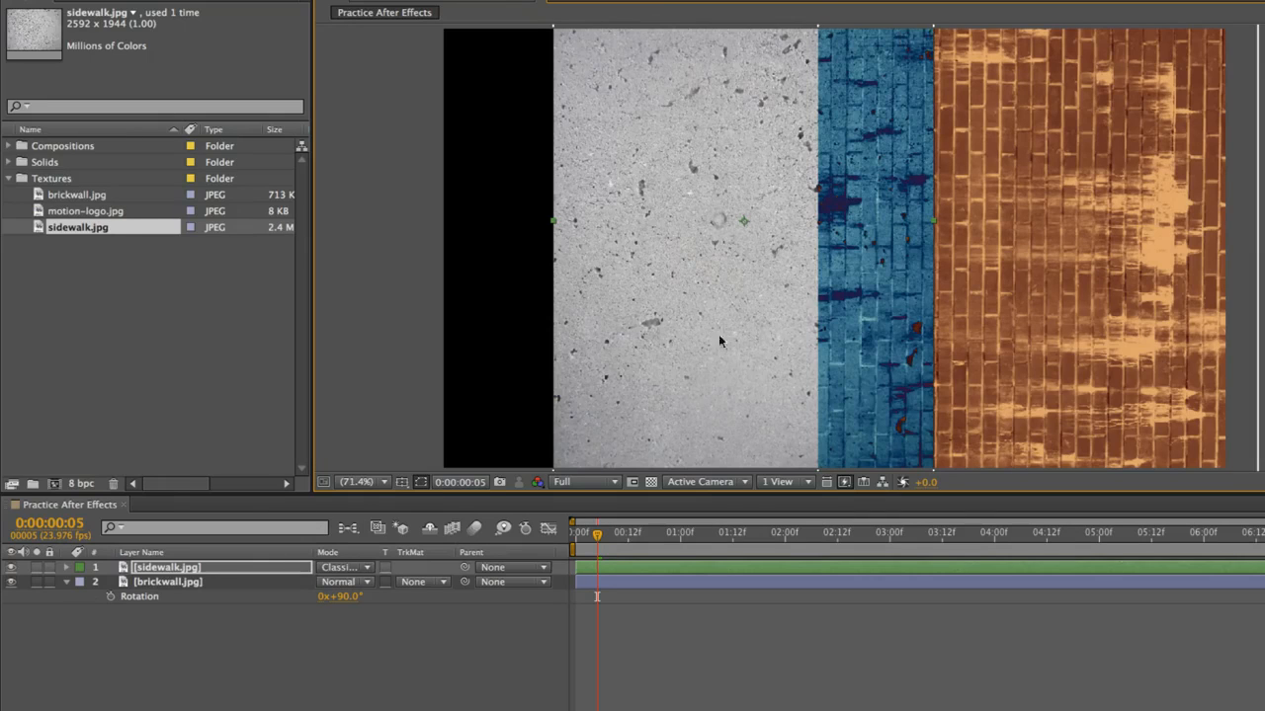
click(362, 568)
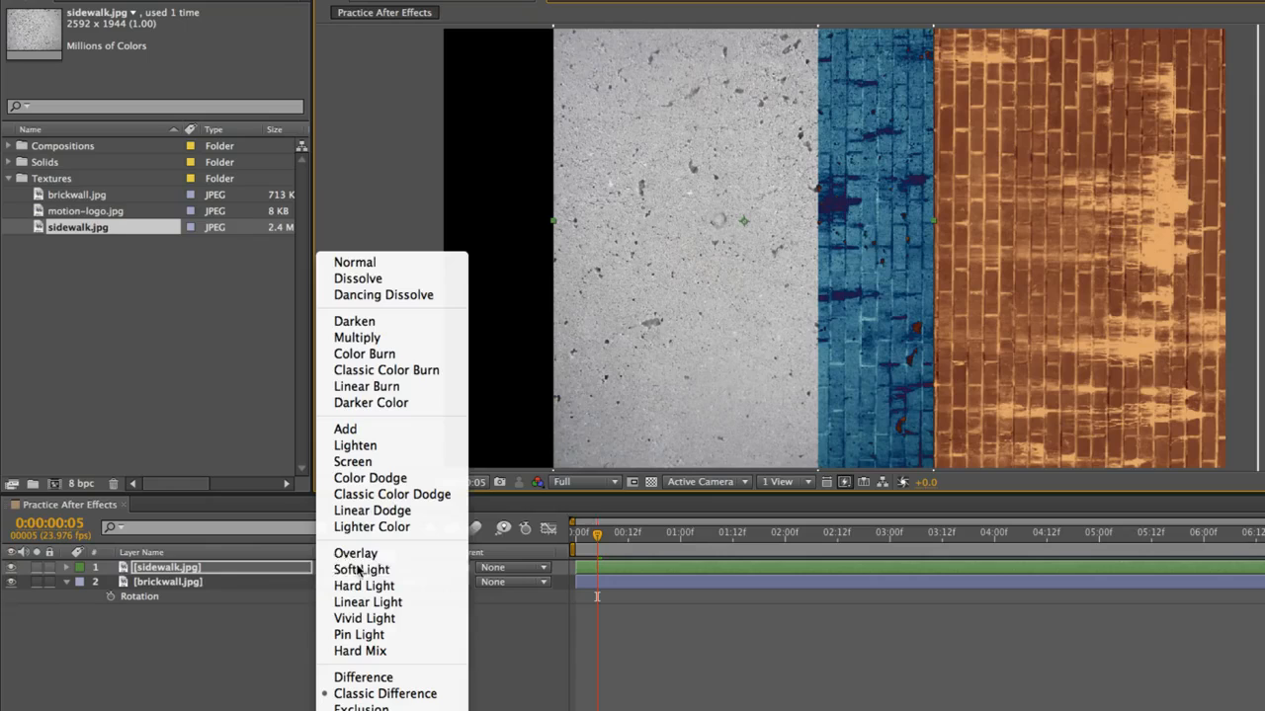
click(386, 262)
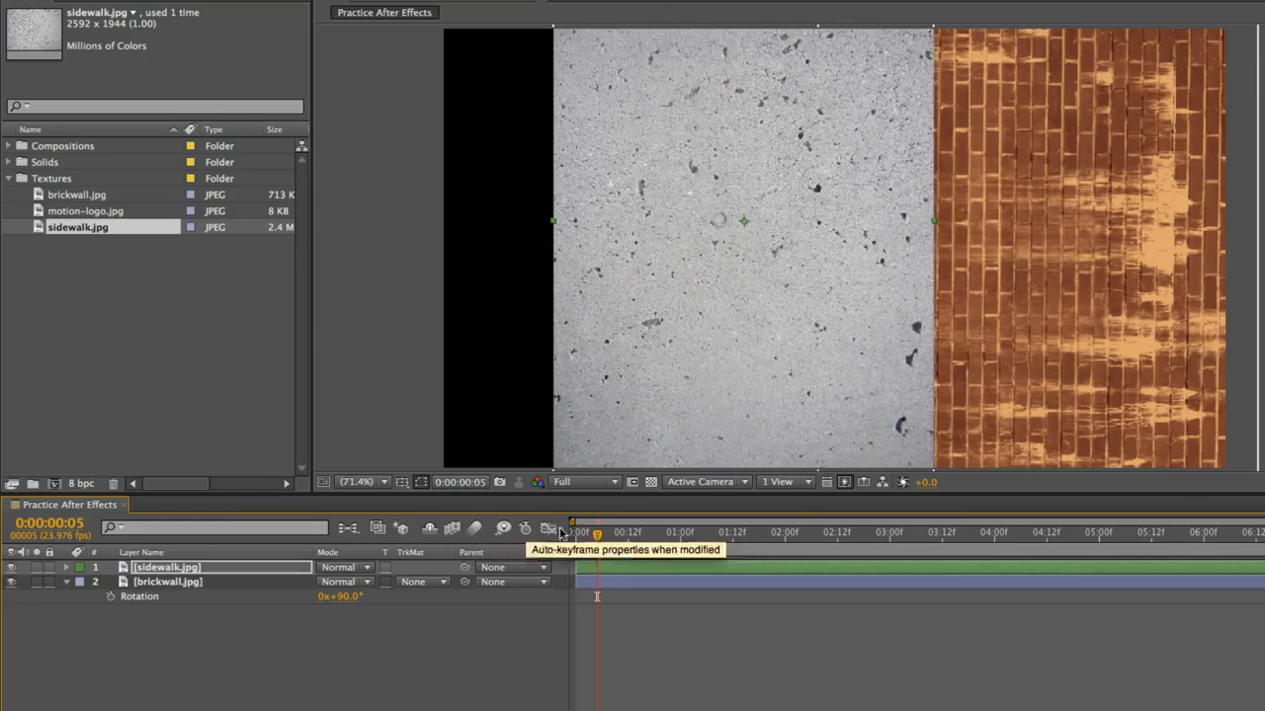
Show the layer switches and enable motion blur for the composition and for both the sidewalk.jpg and brickwall.jpg layers
click(480, 528)
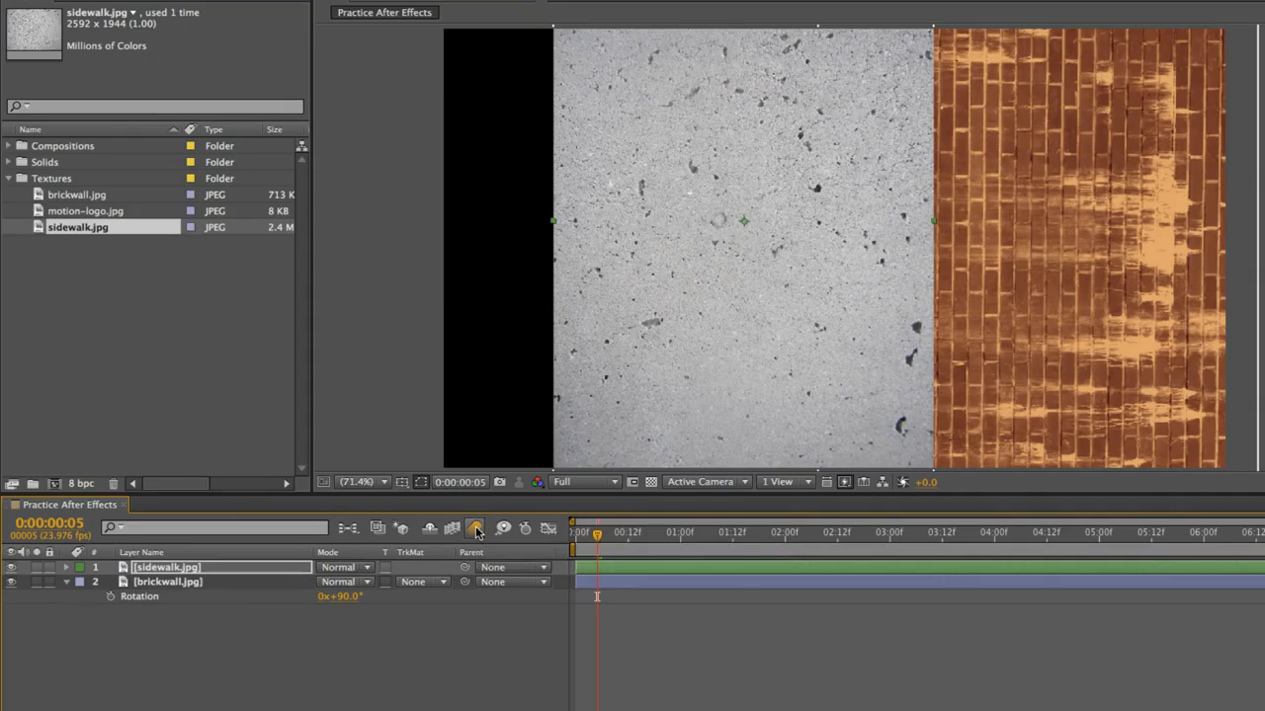
click(423, 708)
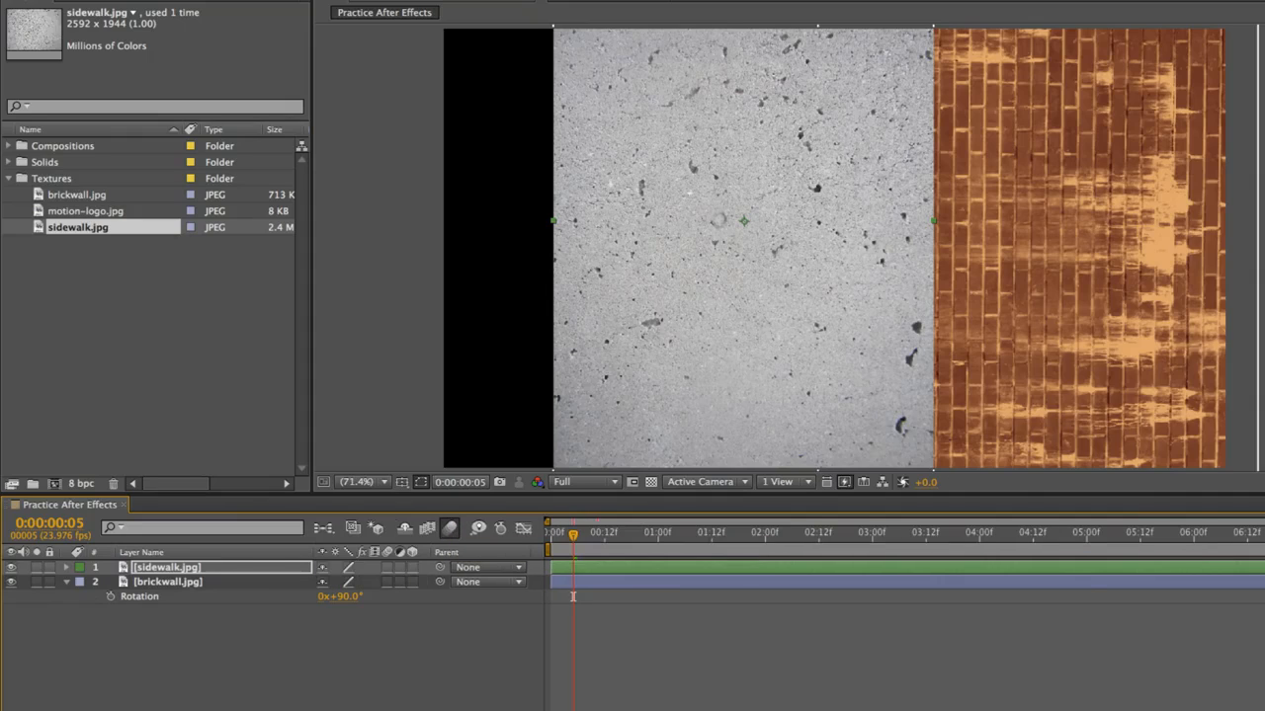
click(453, 529)
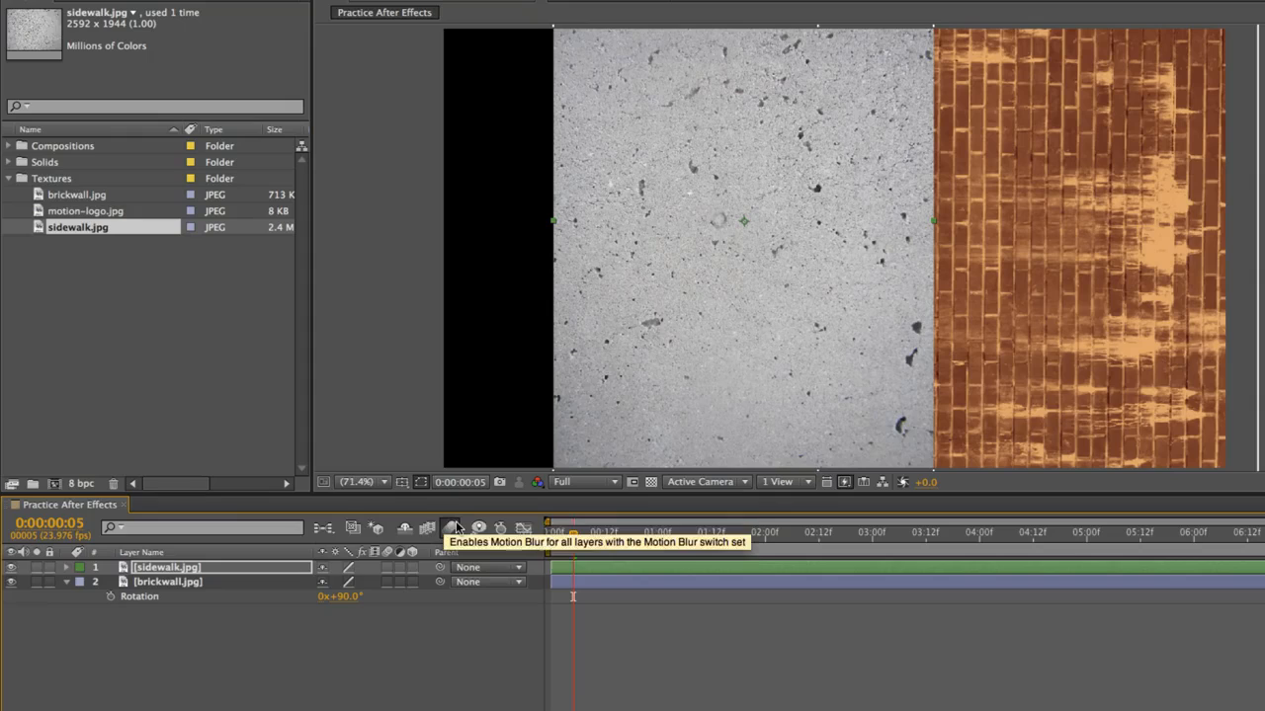
click(386, 567)
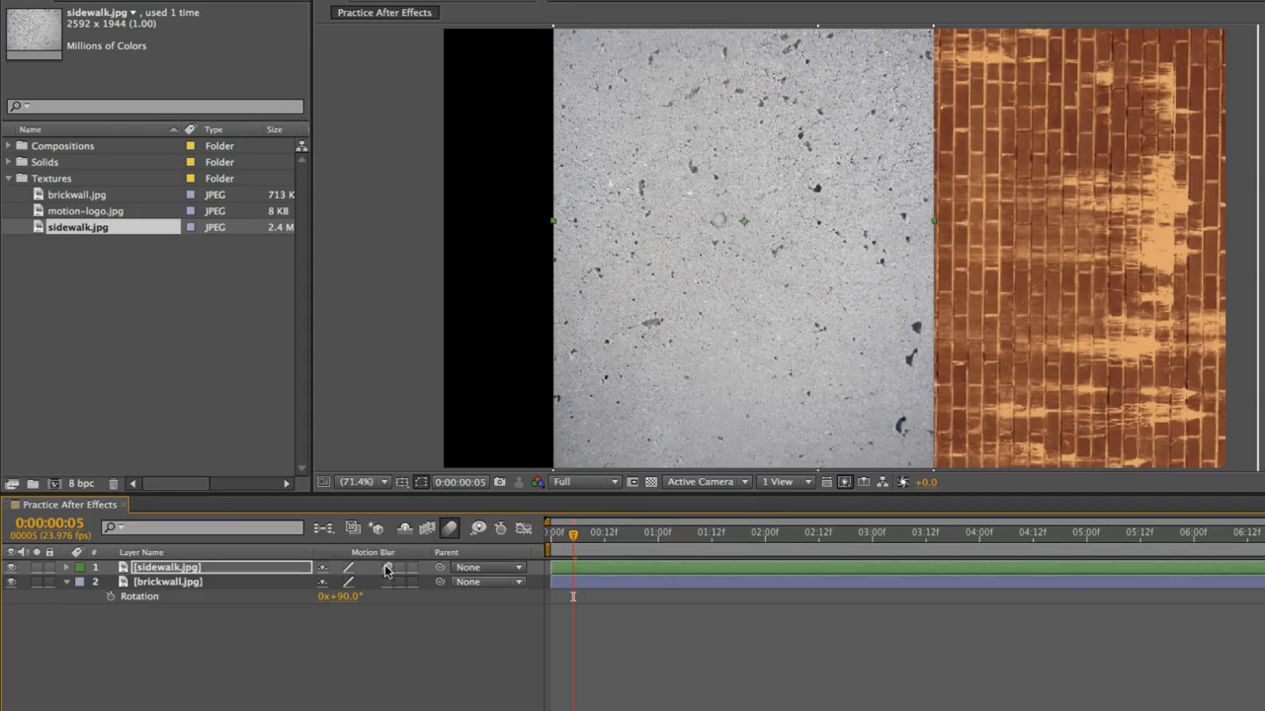
click(385, 582)
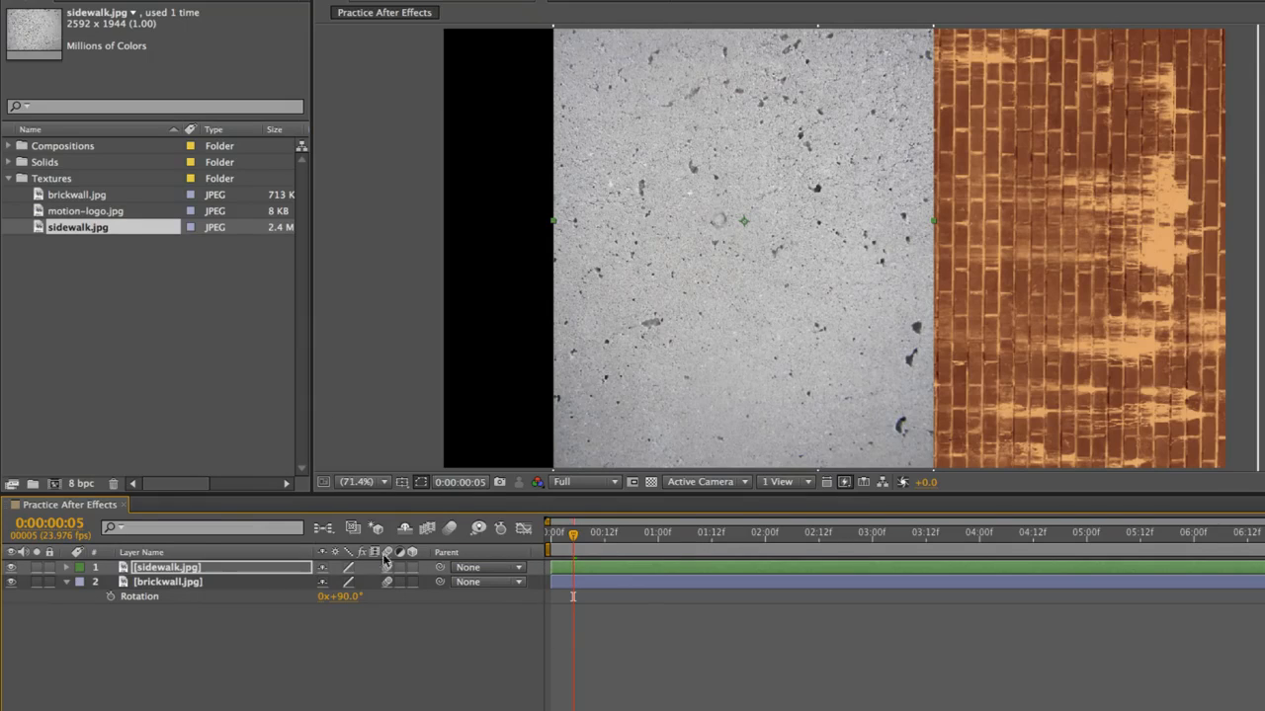
click(451, 528)
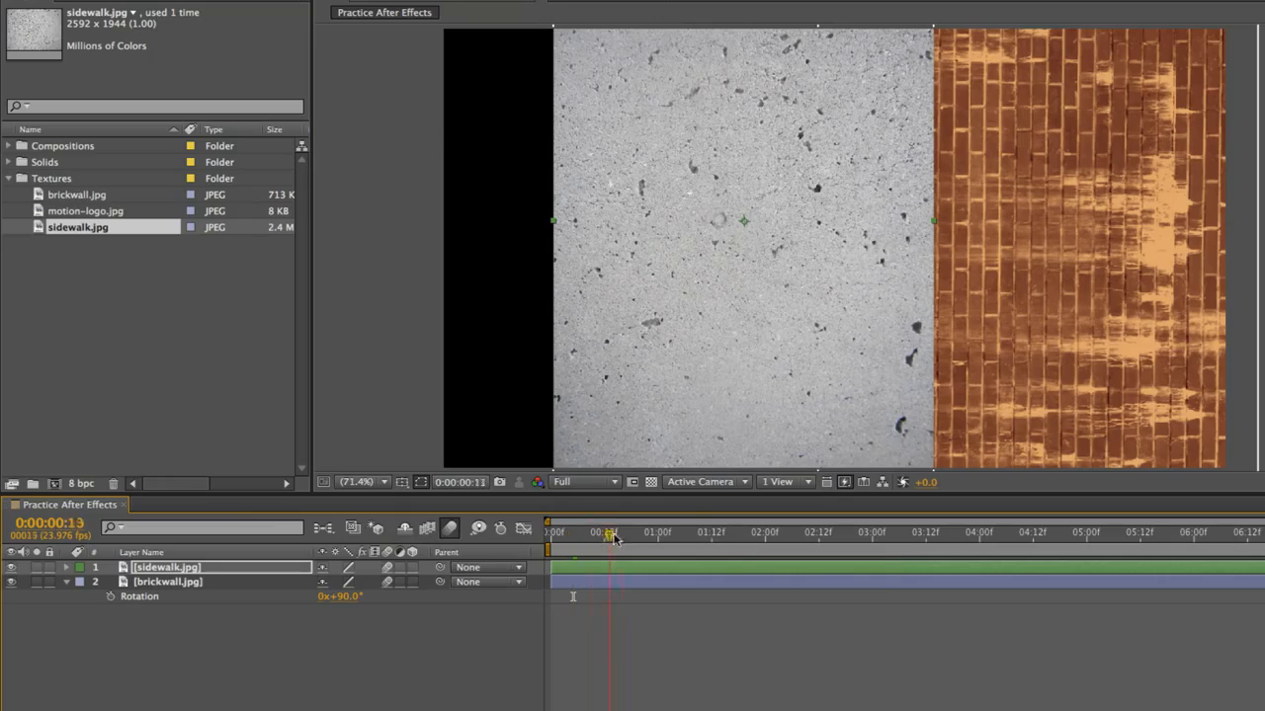
Move the playhead along the time ruler to 0:00:01:03, stepping back frame by frame to reach it
click(687, 535)
key(Page_Up)
key(Page_Up)
key(Page_Up)
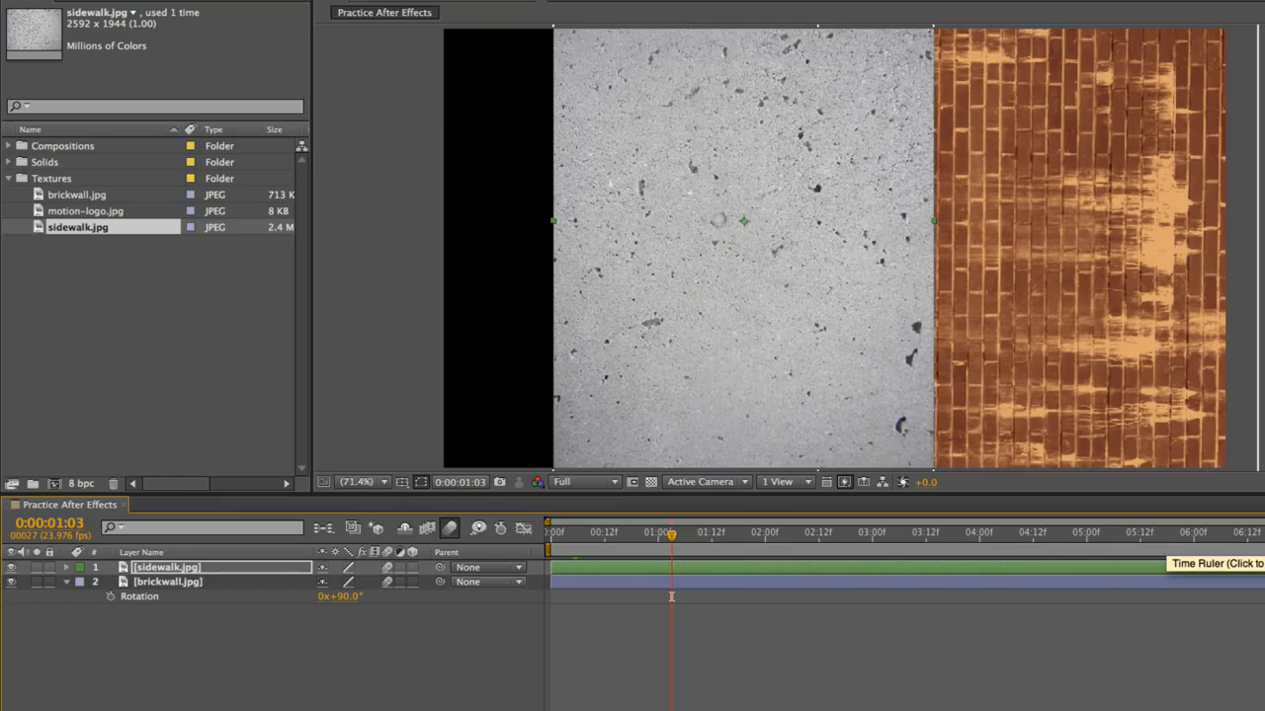
mouse_move(1263, 521)
mouse_down()
mouse_move(1047, 537)
mouse_move(1106, 526)
mouse_move(931, 512)
mouse_move(1263, 521)
mouse_up()
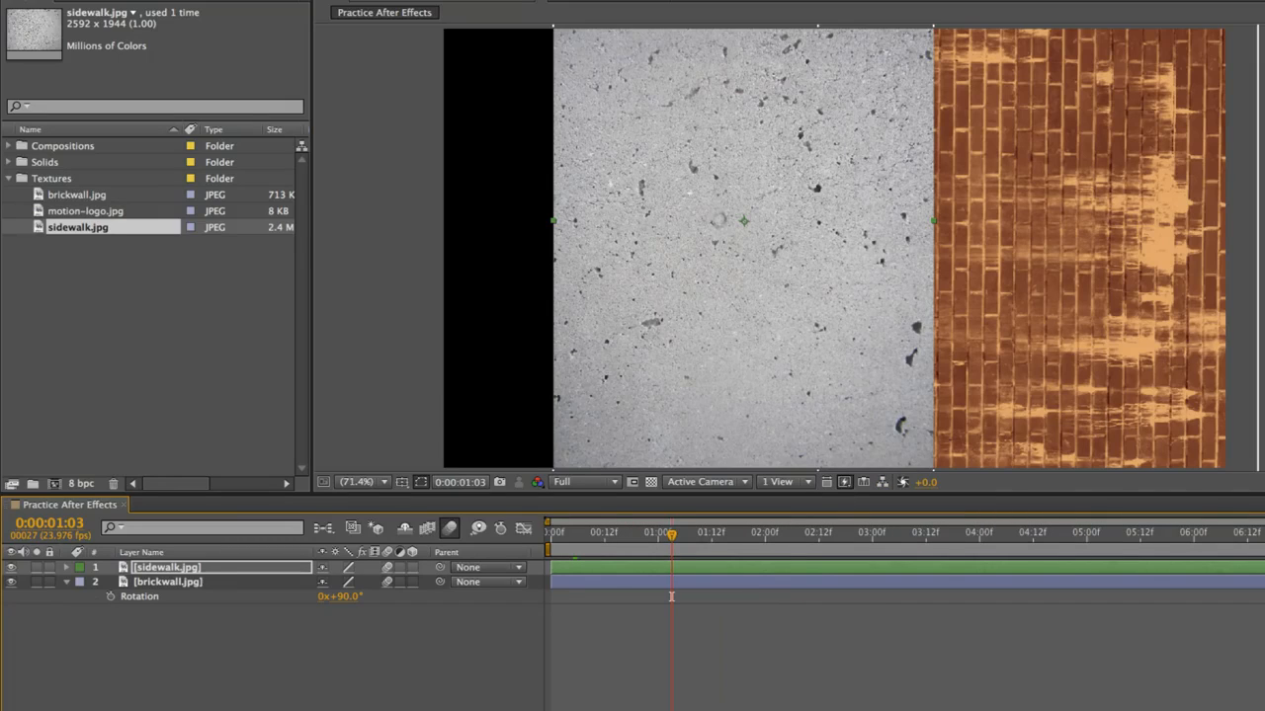
Adjust the work area so it runs from the start of the composition to about 2:12
drag(1263, 549, 634, 551)
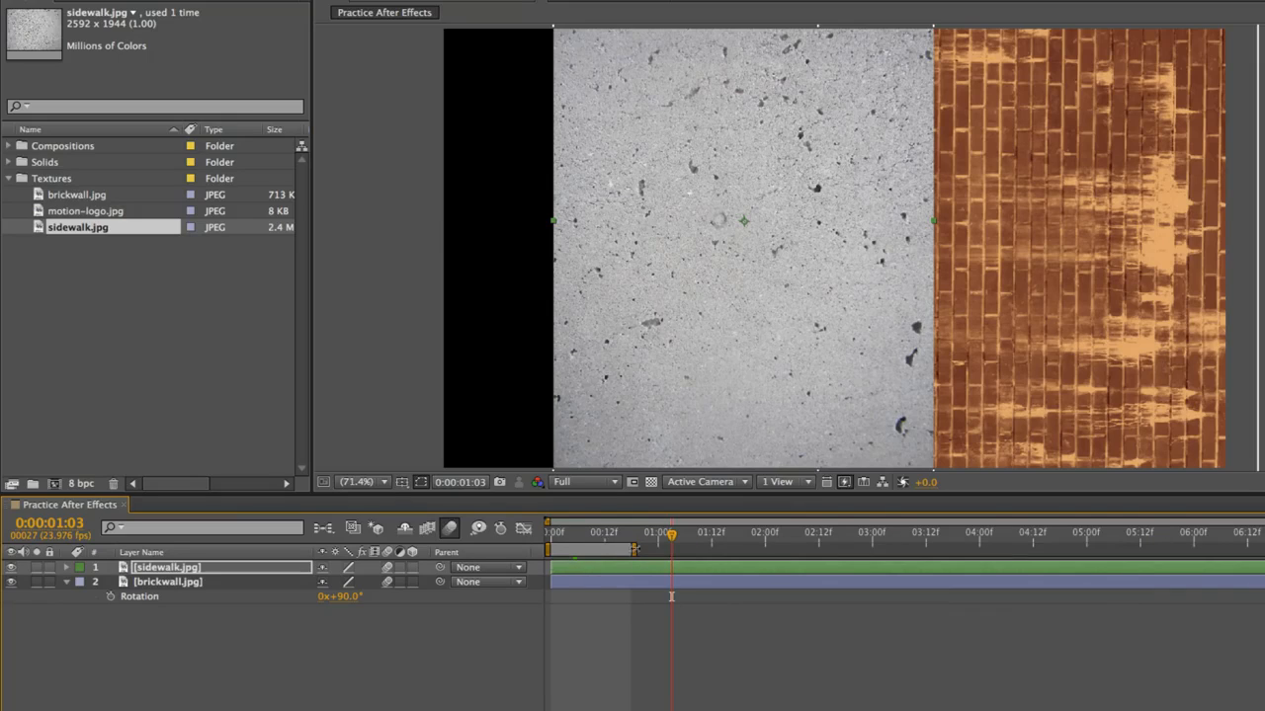
drag(595, 549, 963, 566)
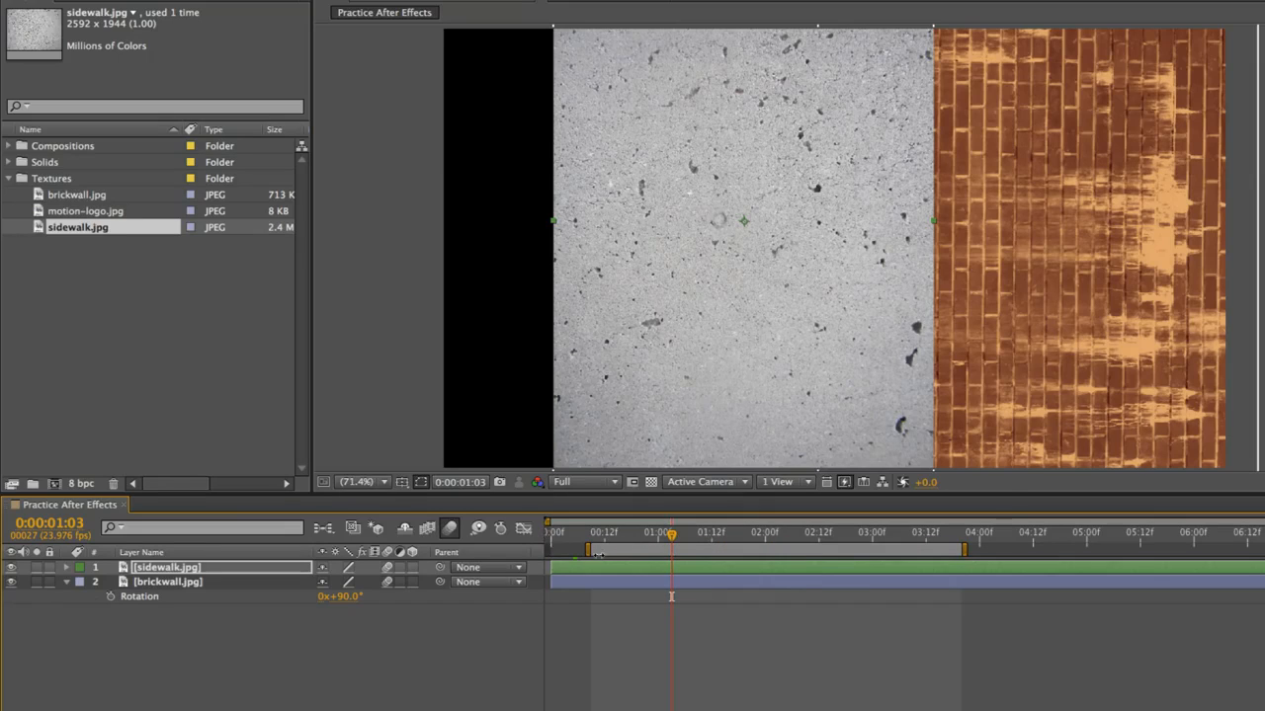
drag(588, 552, 545, 553)
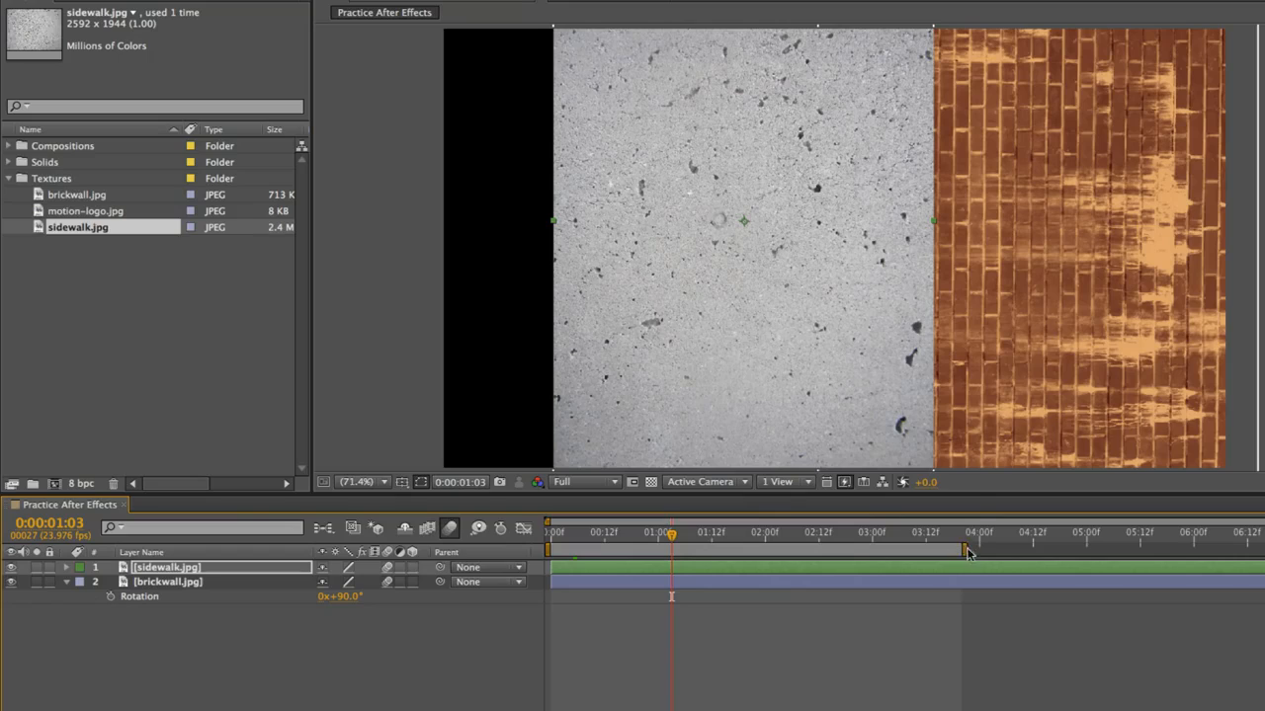
drag(963, 549, 816, 550)
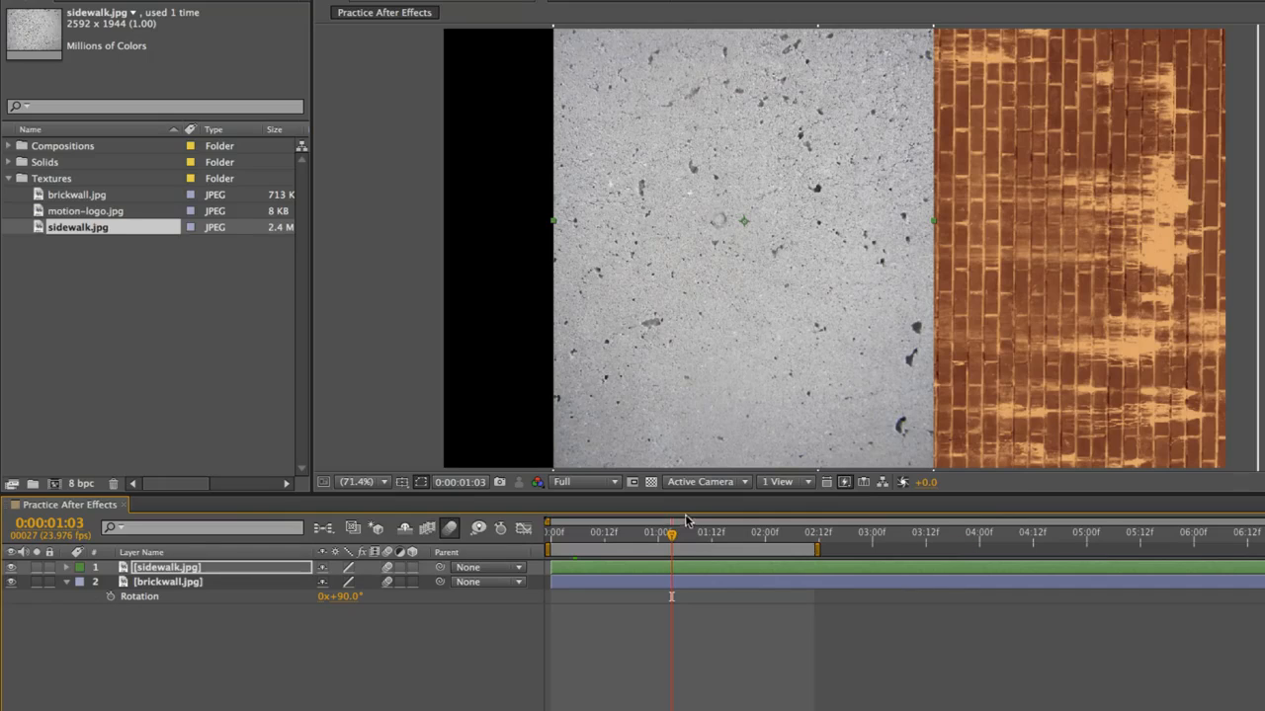
Shorten the work area so it ends at about 2:01, and move the playhead to 0:00:00:16
drag(672, 534, 556, 534)
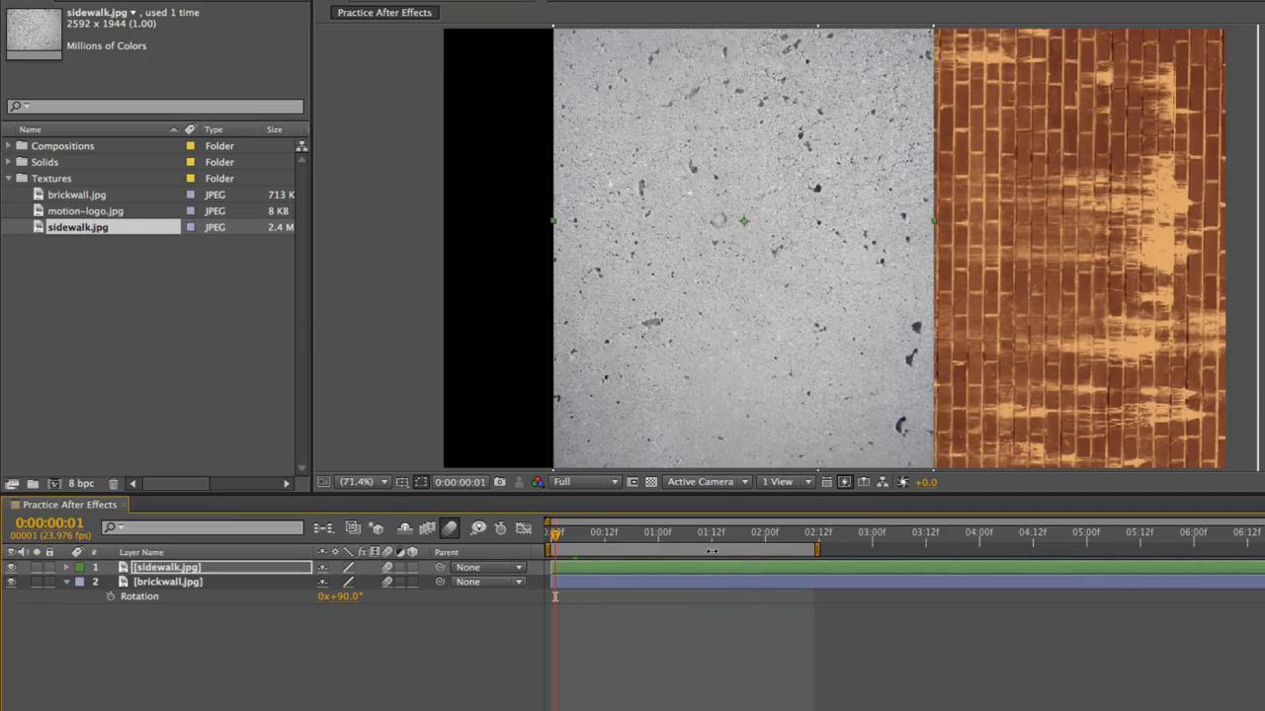
drag(711, 546, 652, 587)
drag(818, 548, 774, 550)
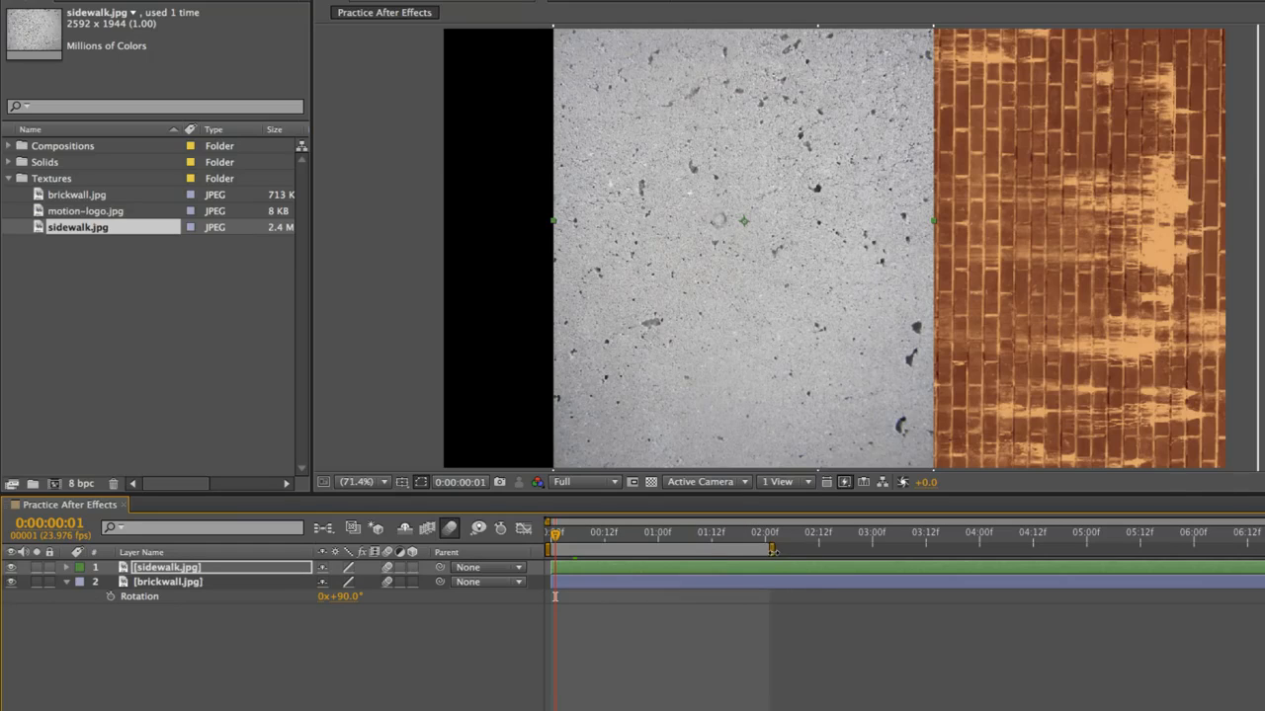
mouse_move(633, 540)
mouse_down()
mouse_move(679, 538)
mouse_move(623, 542)
mouse_up()
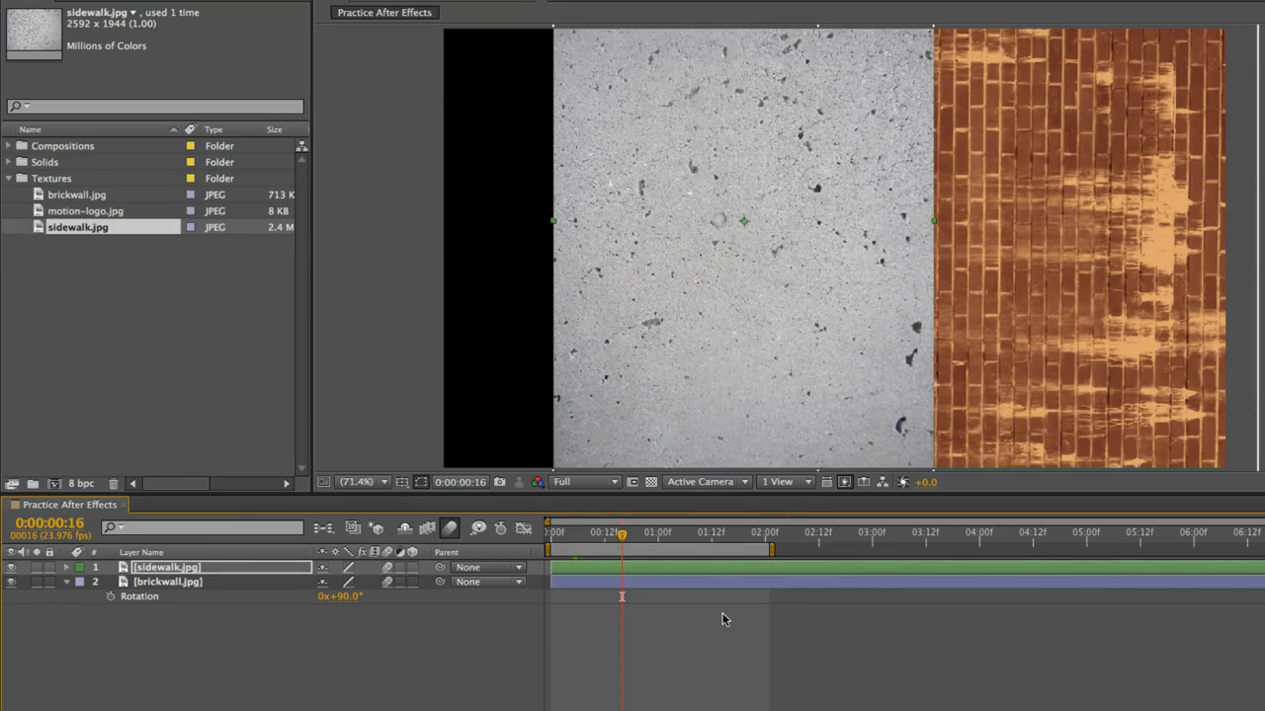
Play back the composition, and run a RAM preview of the work area with the playhead at 0:00:01:01
key(space)
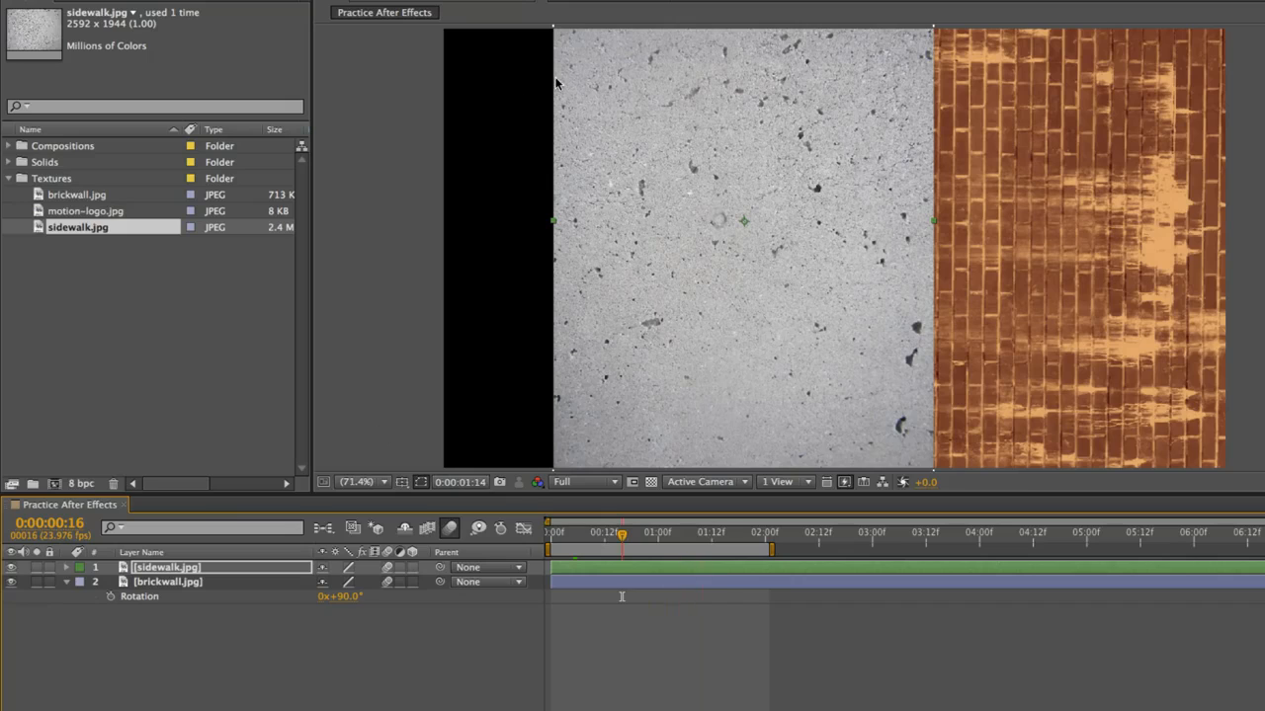
key(space)
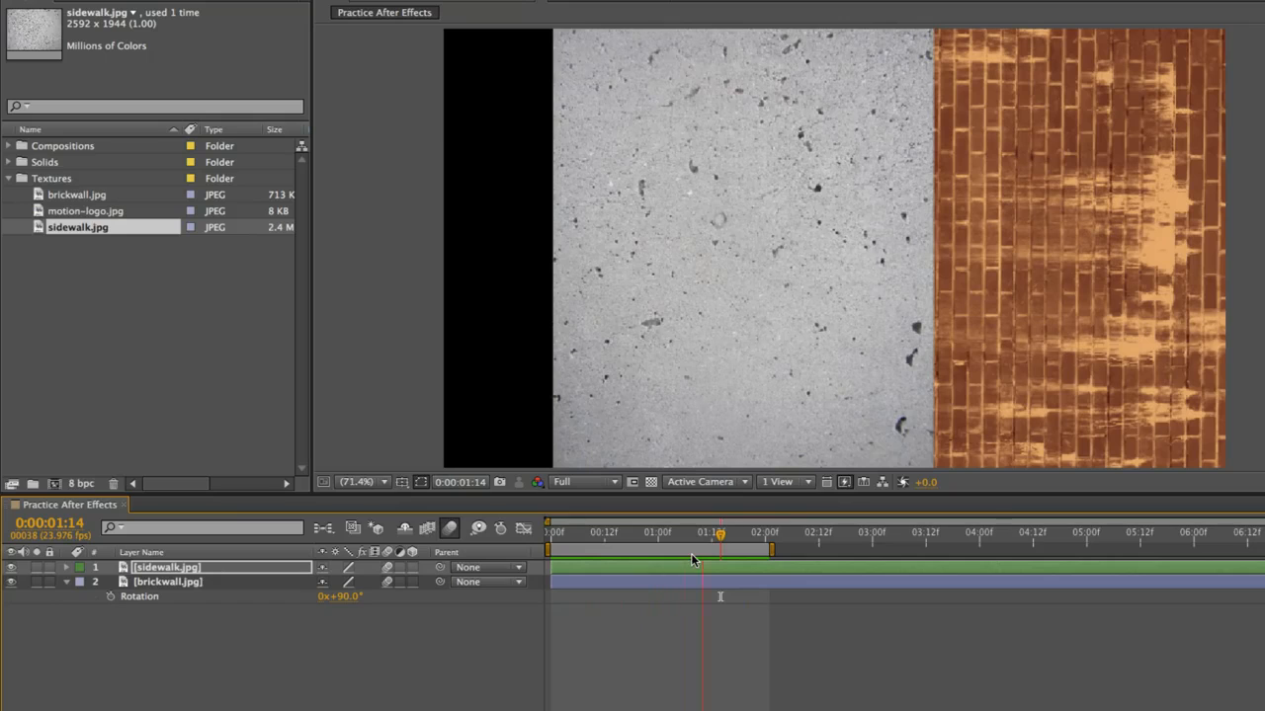
click(662, 534)
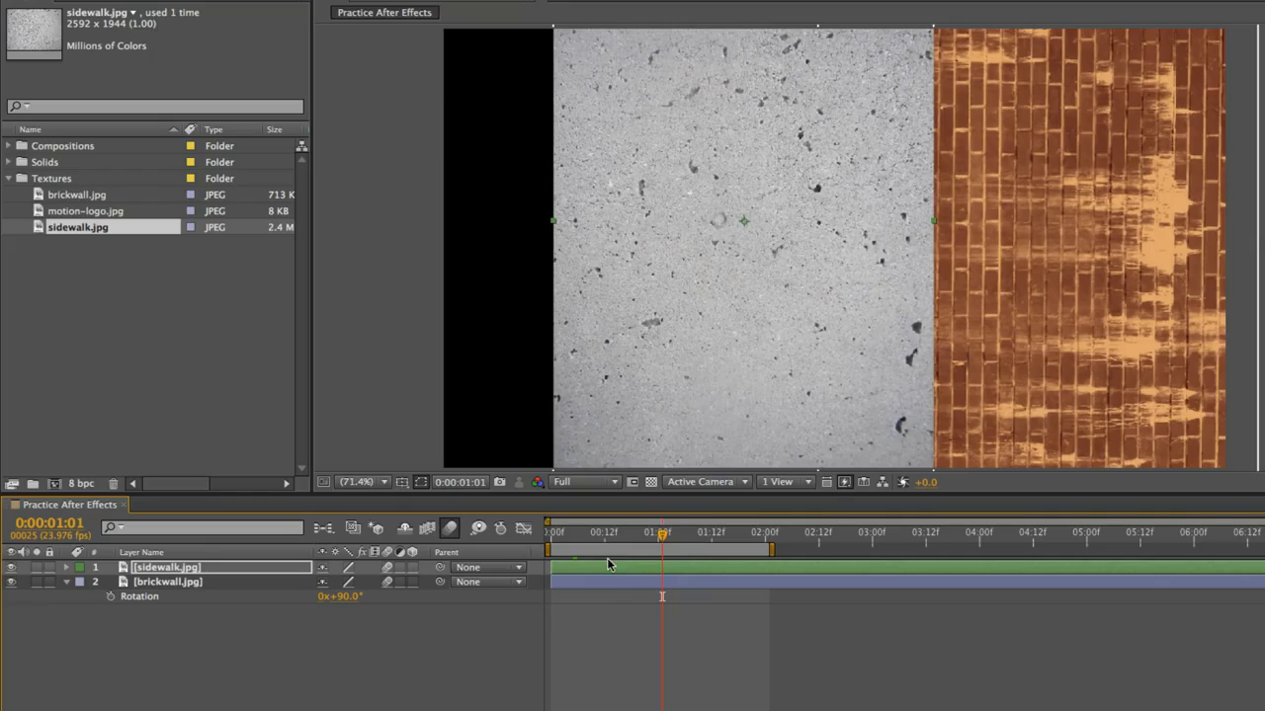
key(KP_0)
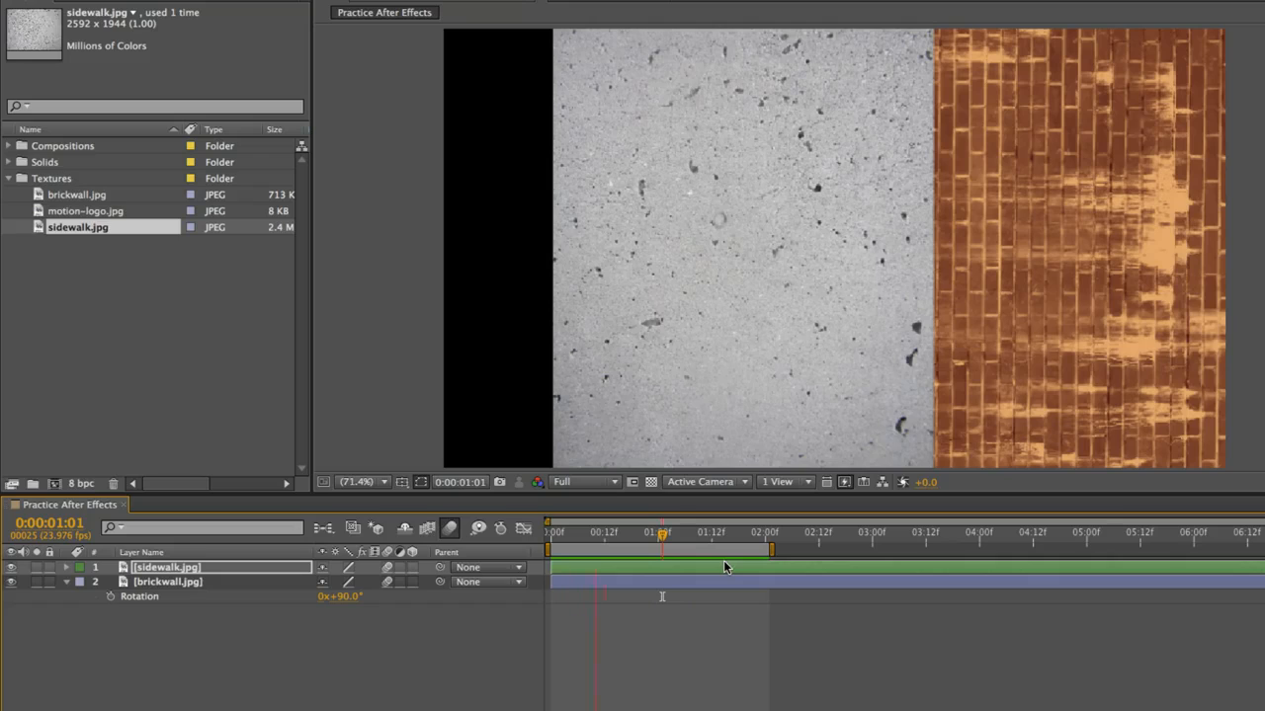
key(space)
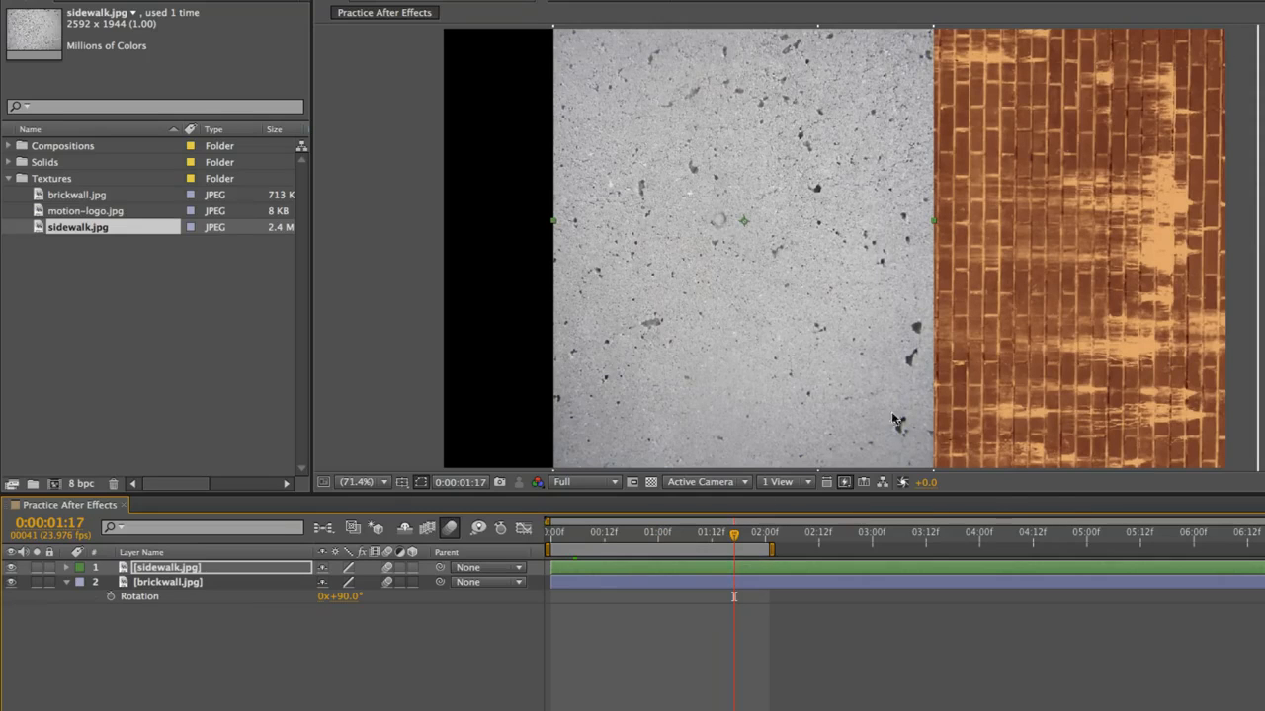
Compare standard playback with the RAM preview by running each again over the shortened work area
click(1122, 609)
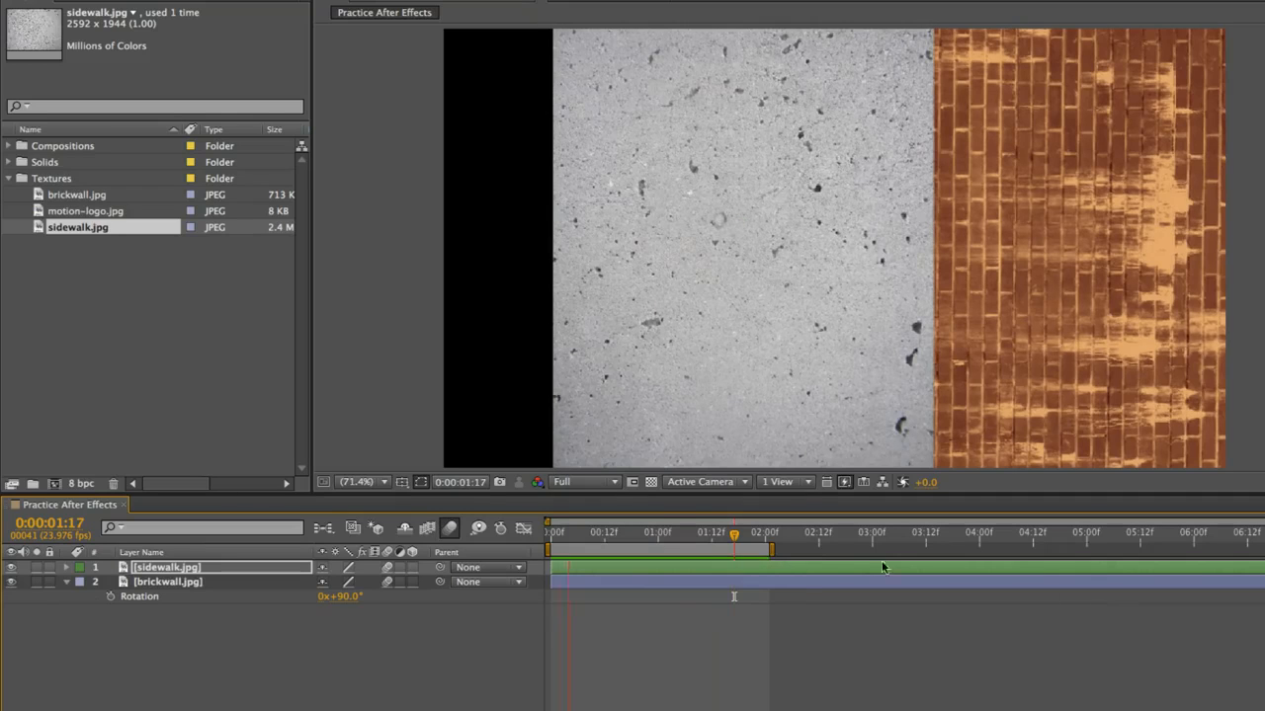
key(space)
key(space)
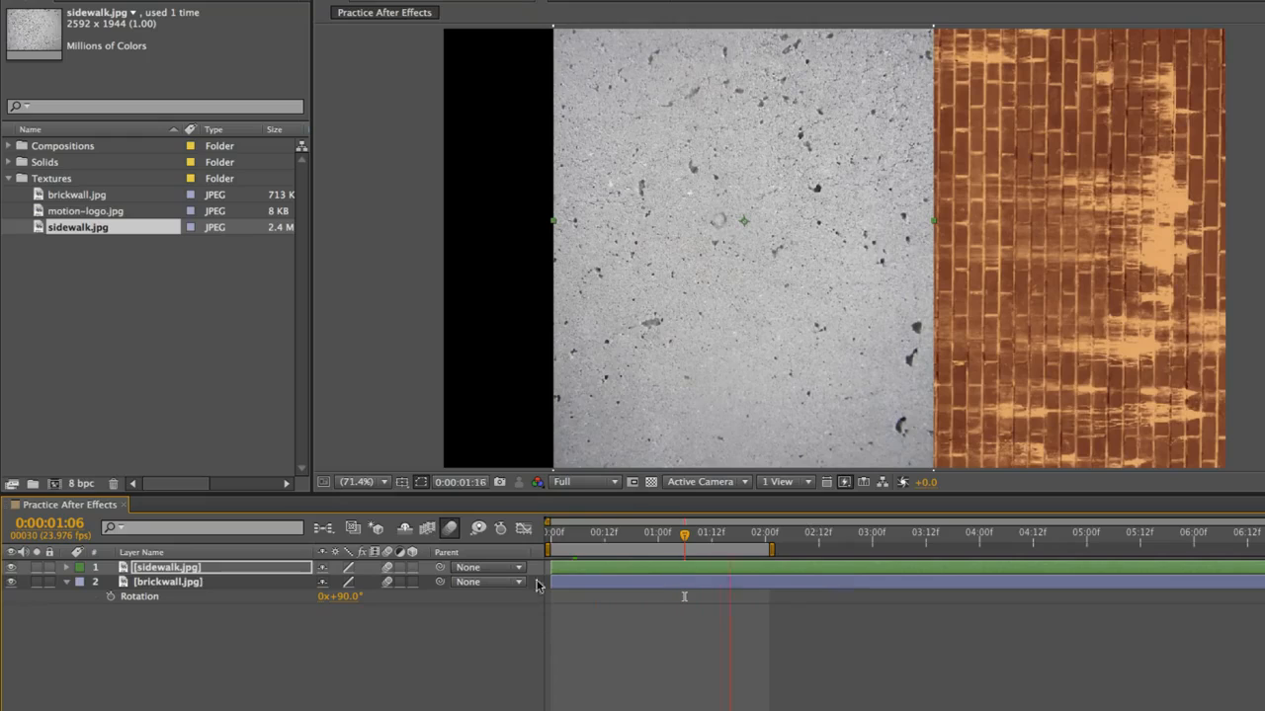
key(space)
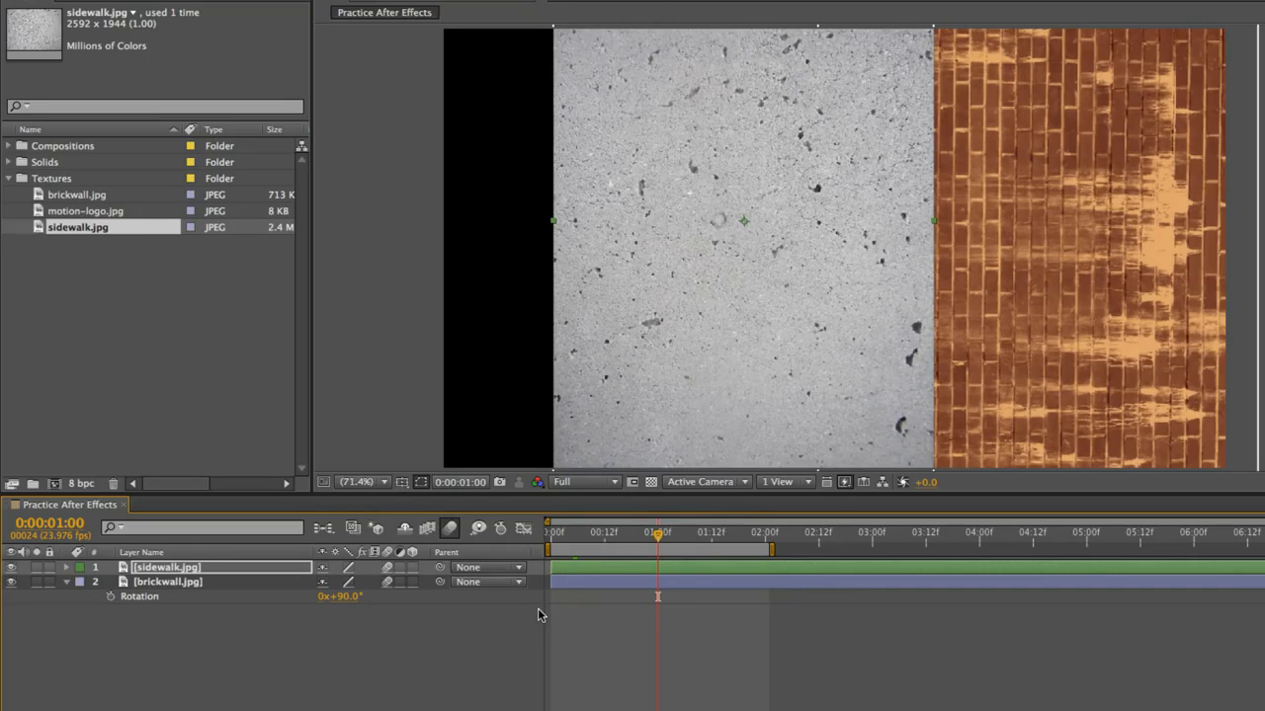
key(KP_0)
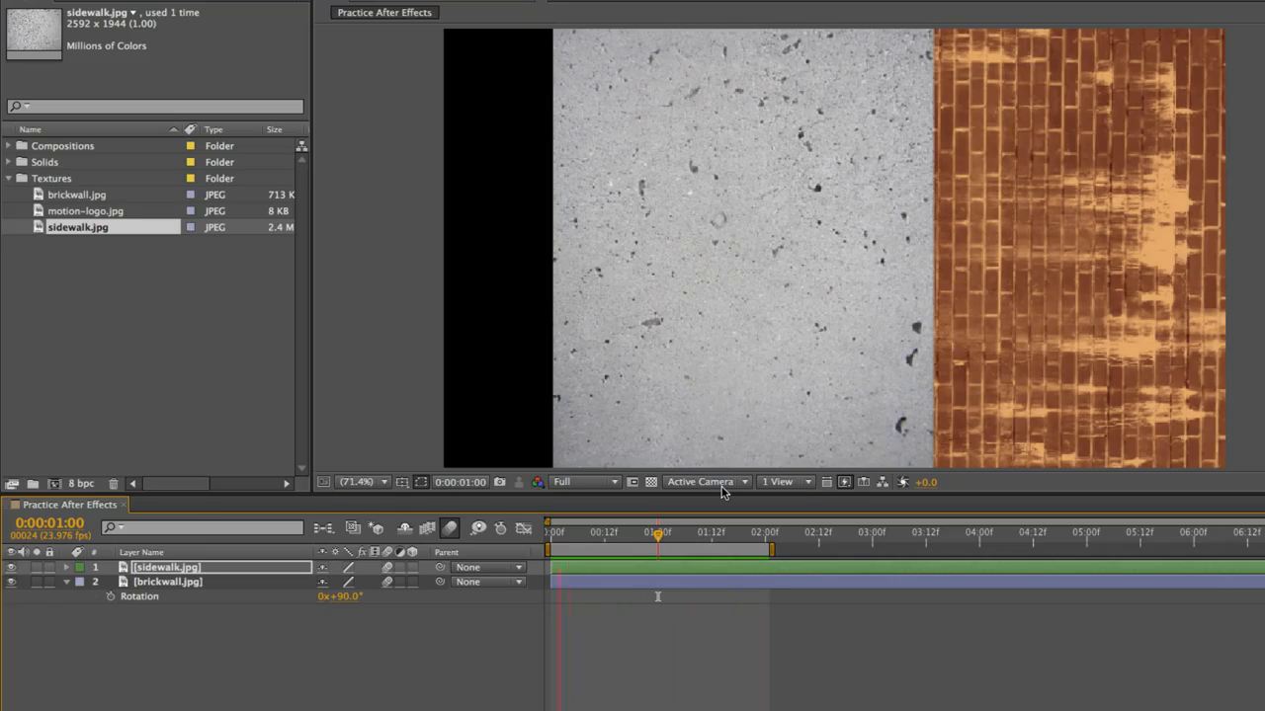
key(space)
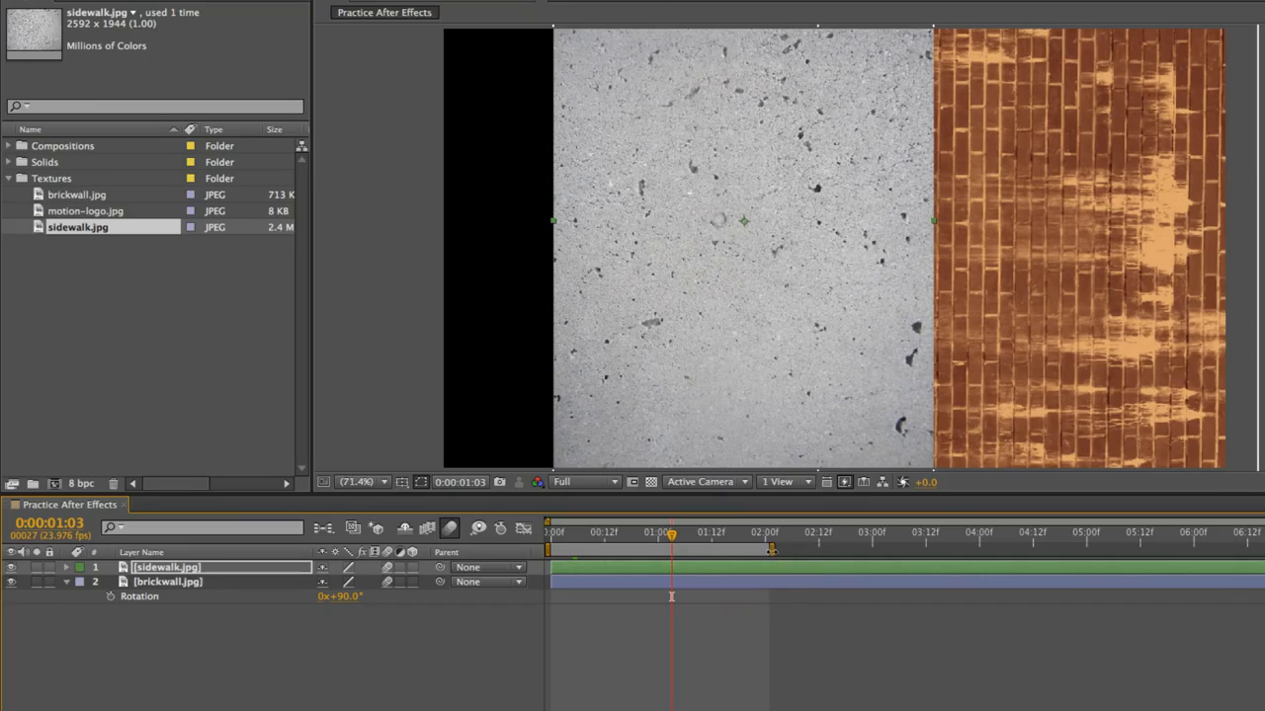
Extend the work area's end past the visible time range and scrub the playhead to 0:00:00:19
drag(772, 550, 1263, 550)
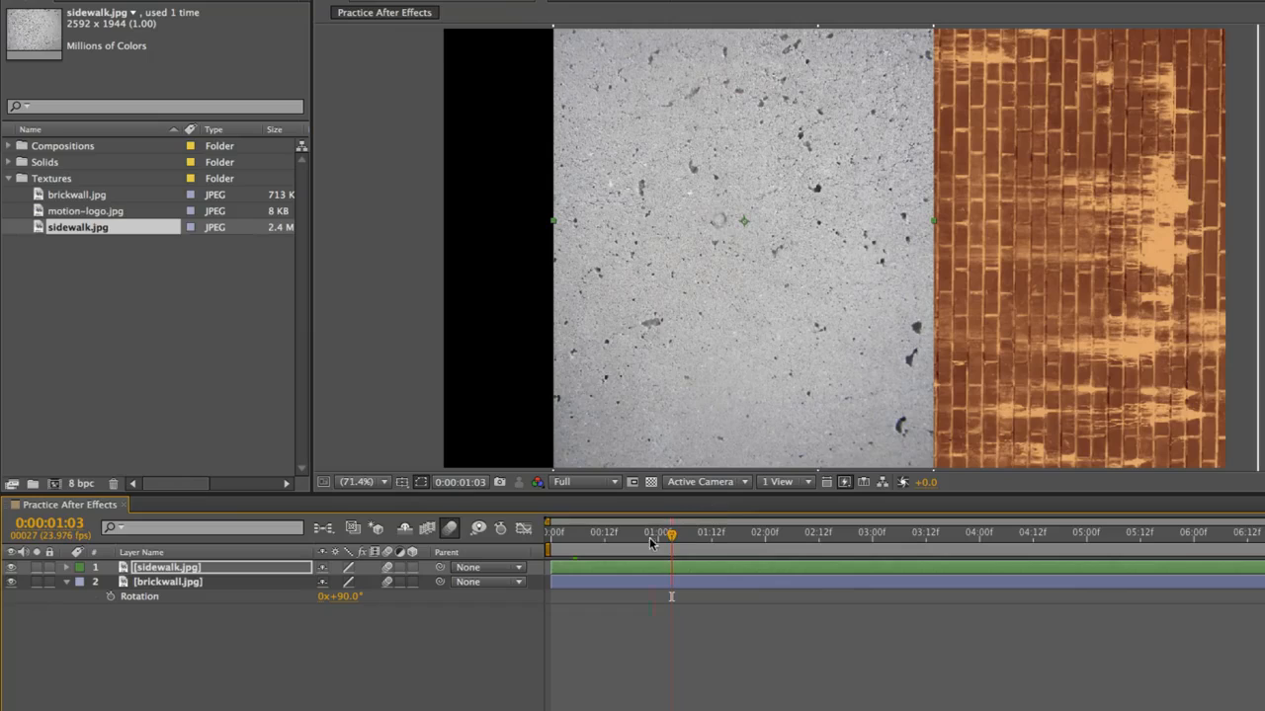
drag(664, 541, 875, 535)
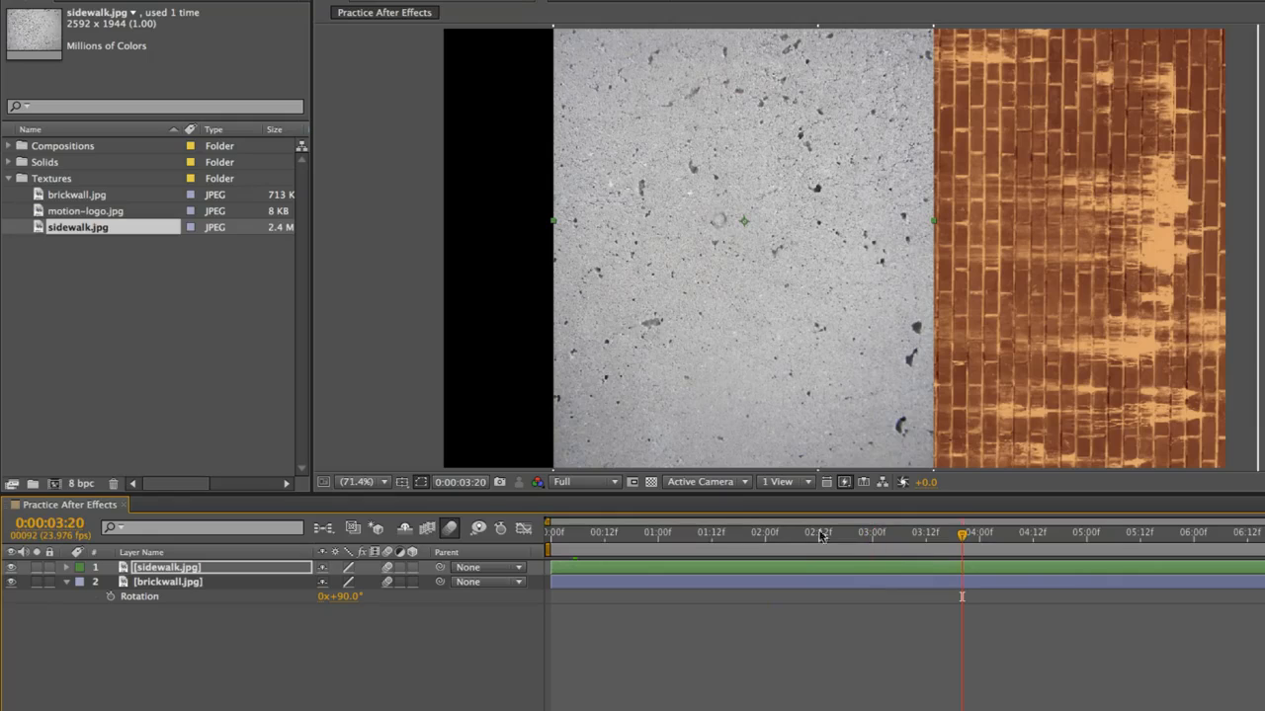
drag(602, 539, 635, 535)
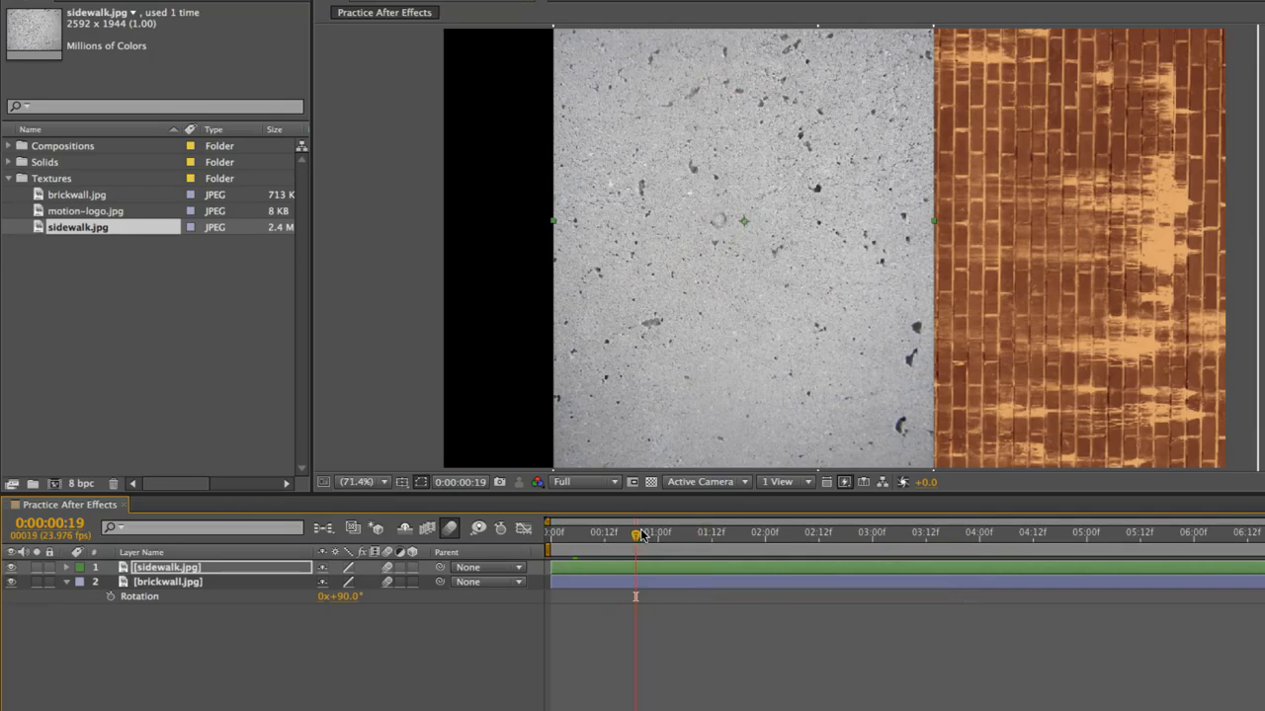